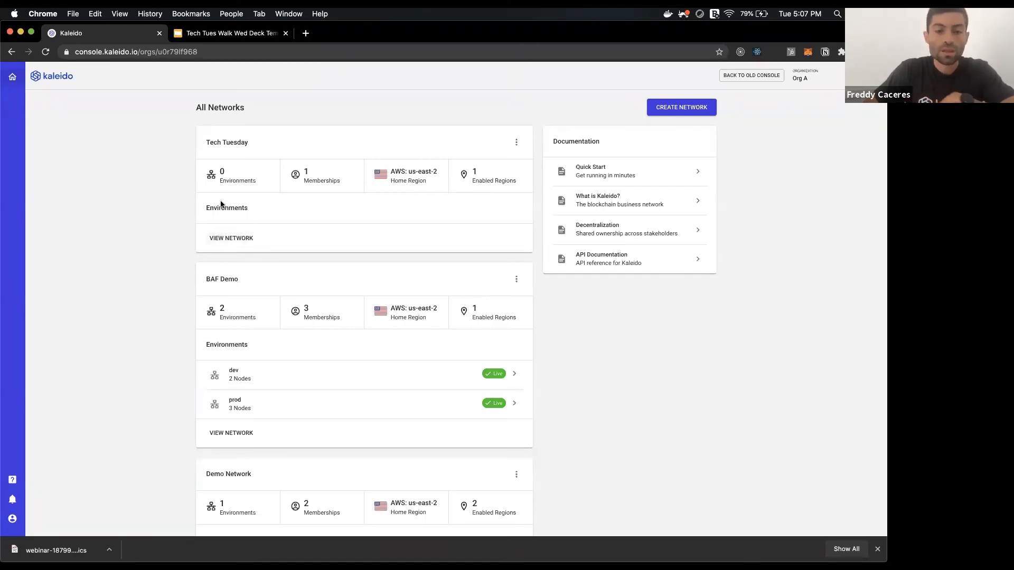
Open the Tech Tuesday network and show its Add Environment option.
click(222, 240)
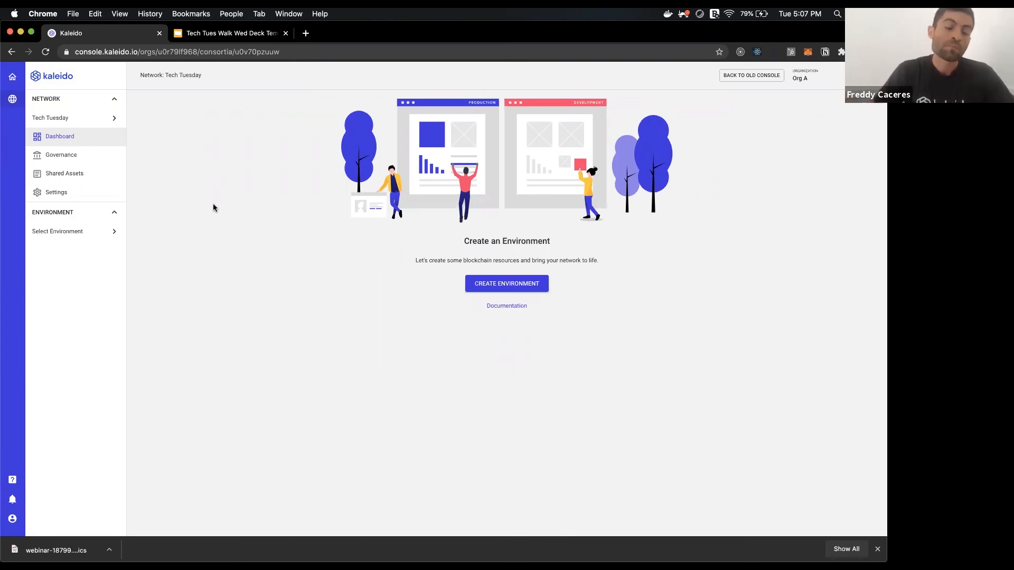
click(88, 232)
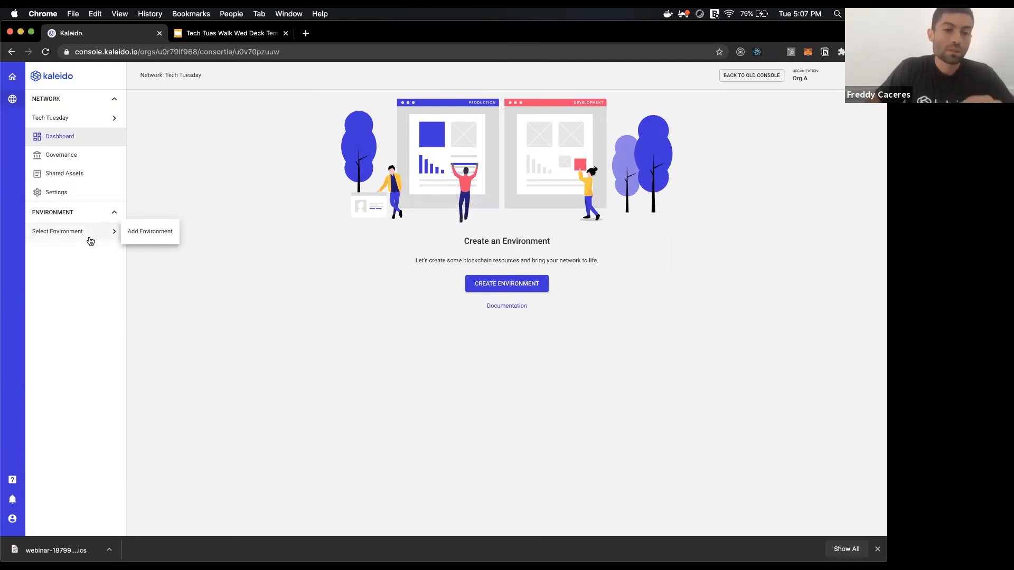
Create an Ethereum environment named 'prod' and advance to its provider settings.
click(132, 237)
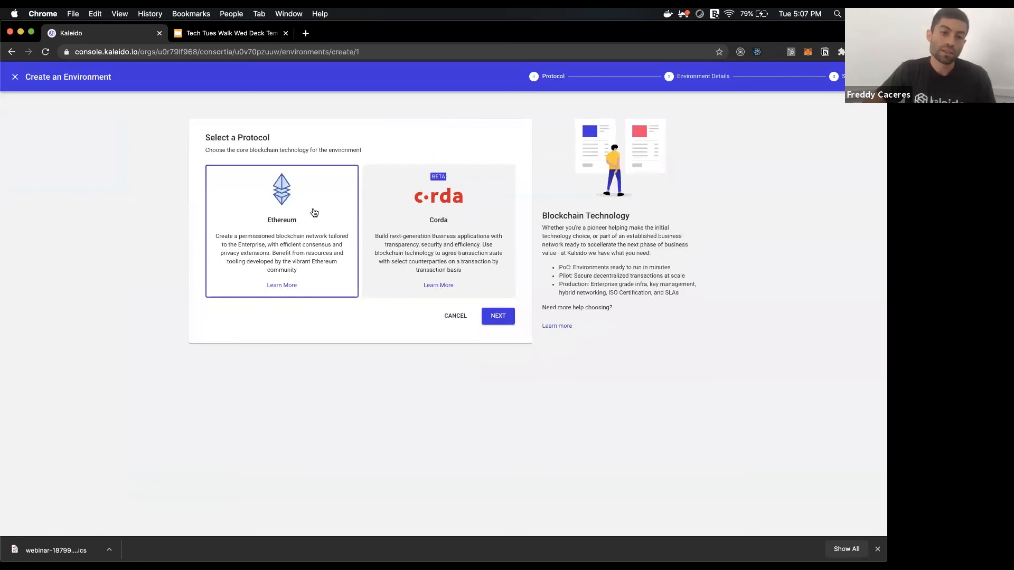
click(497, 318)
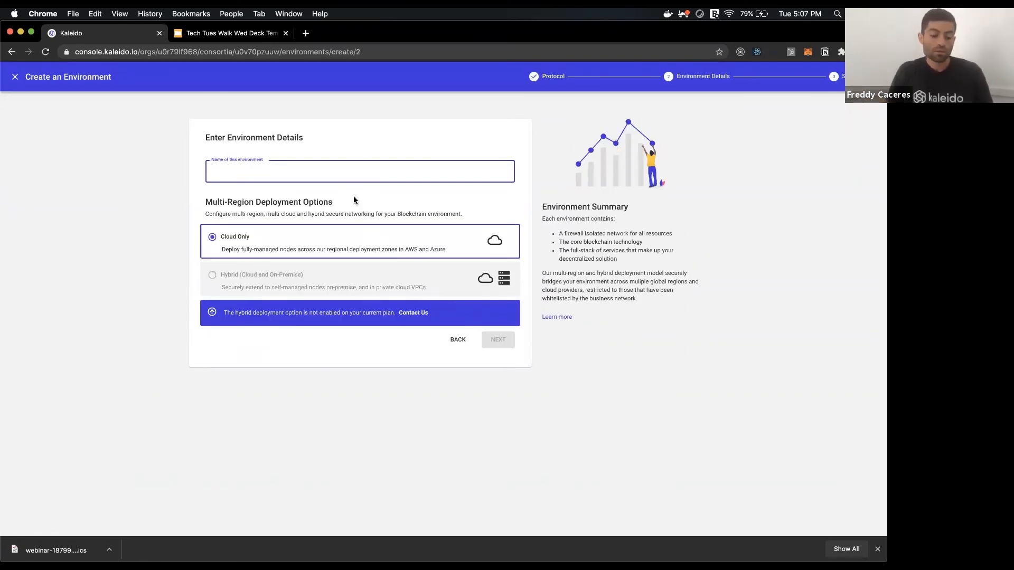
text(prod)
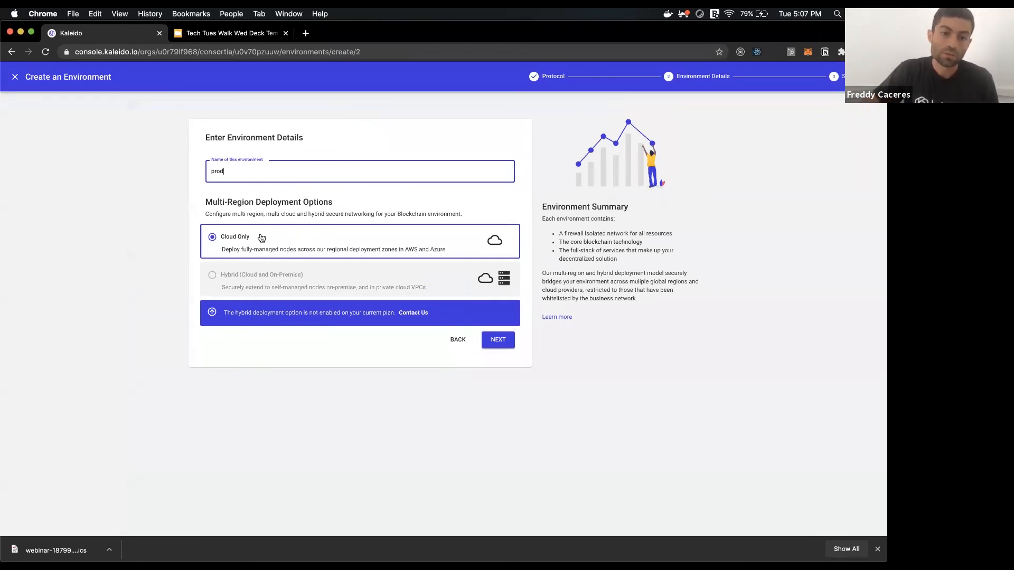
click(506, 341)
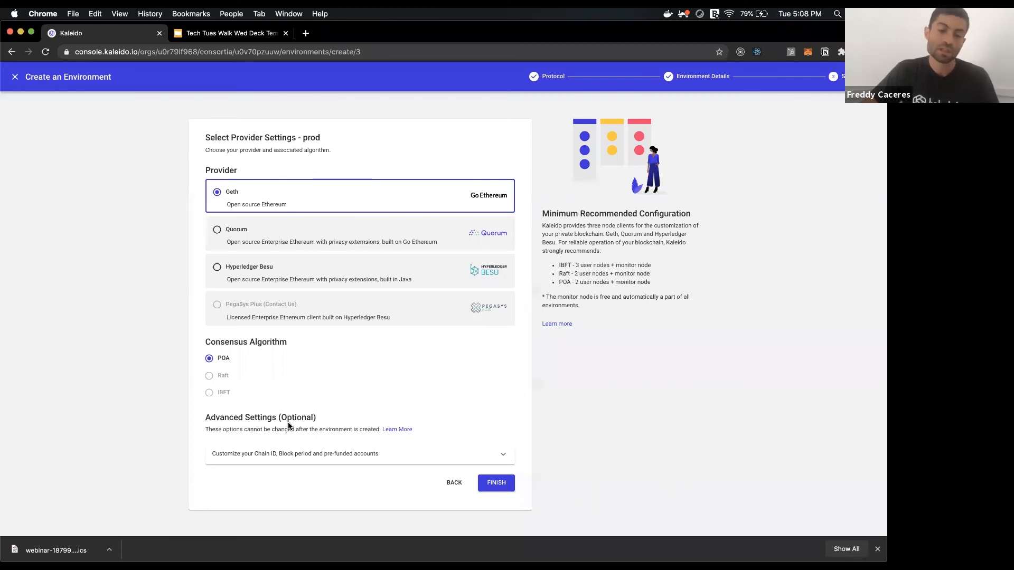
Expand the Chain ID, block period and pre-funded accounts options and scroll to them.
click(284, 454)
scroll(295, 433, down, 5)
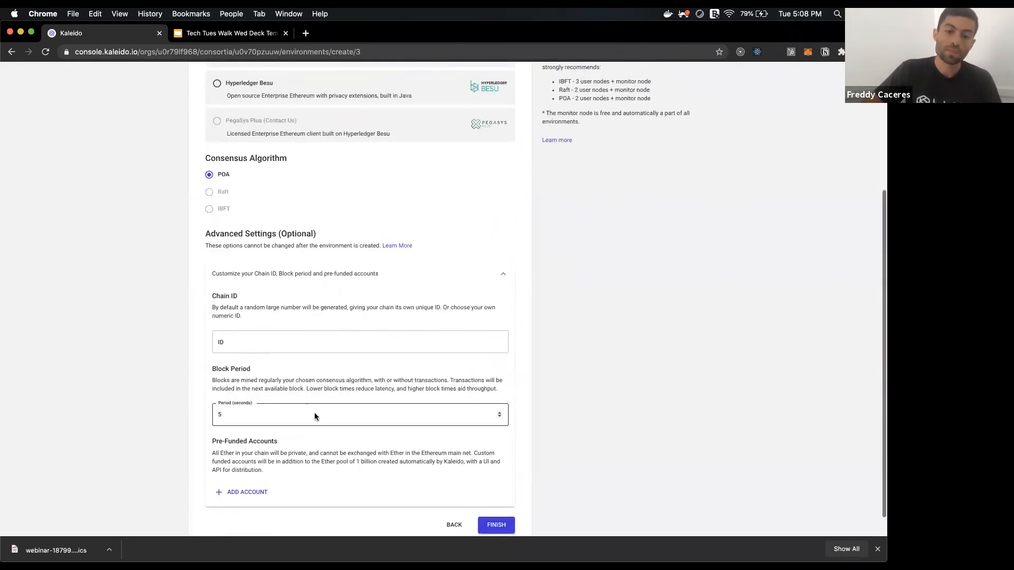
scroll(315, 413, down, 1)
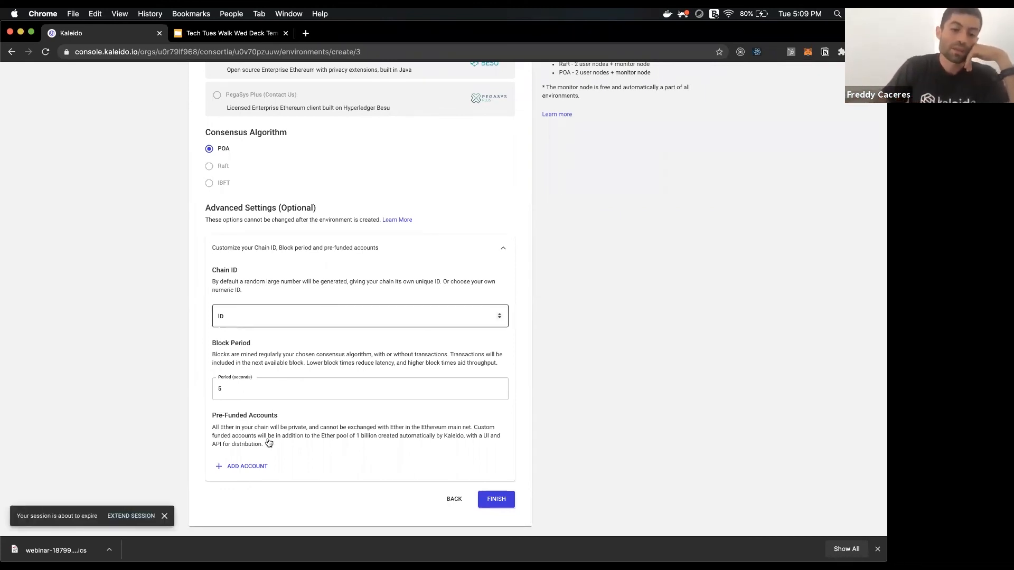
Extend the expiring login session and focus the prod environment's Chain ID field.
click(132, 516)
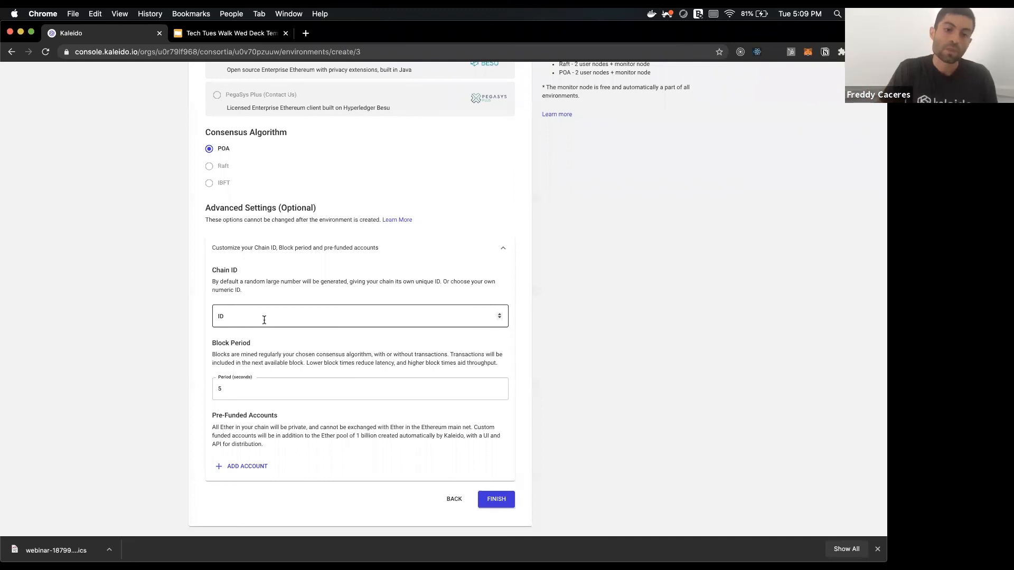
click(264, 320)
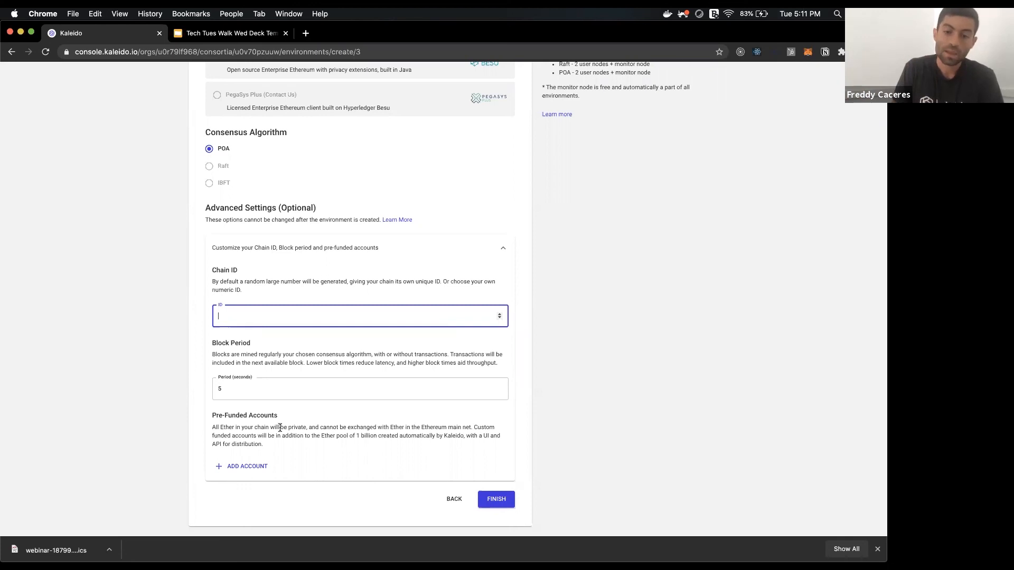
Raise the block period to 7 seconds and remove the empty pre-funded account row.
click(253, 465)
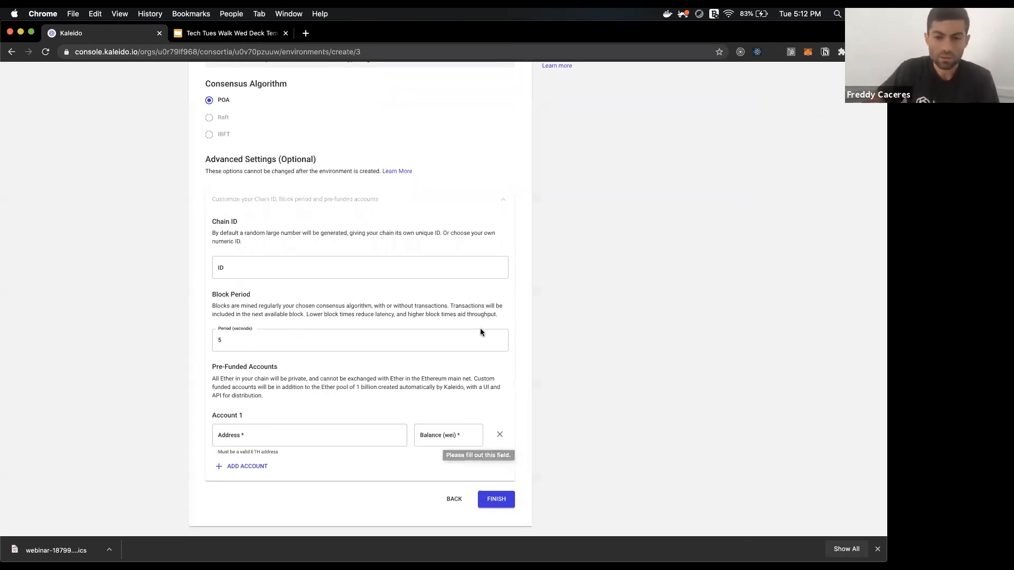
click(499, 339)
click(498, 338)
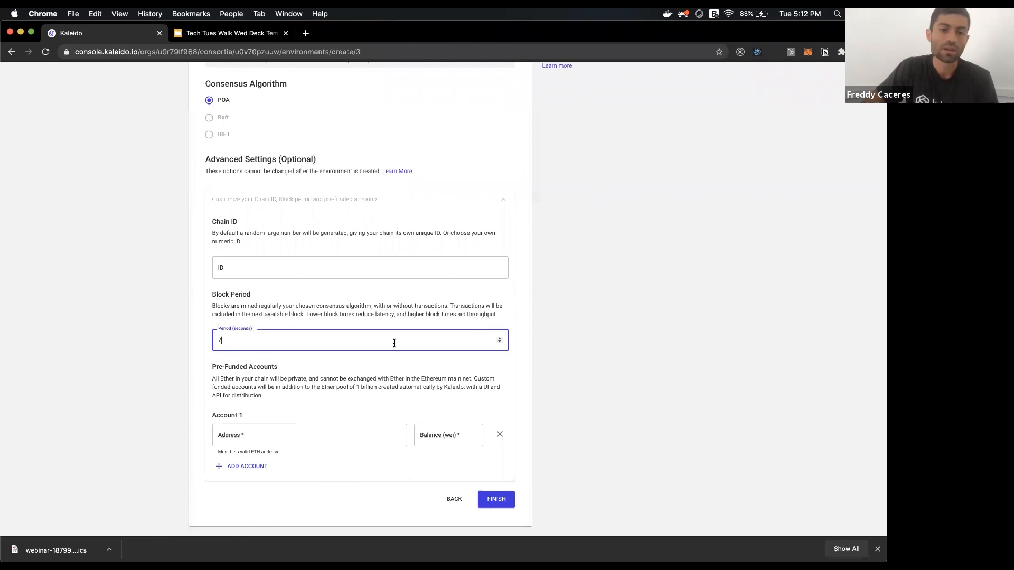
click(487, 501)
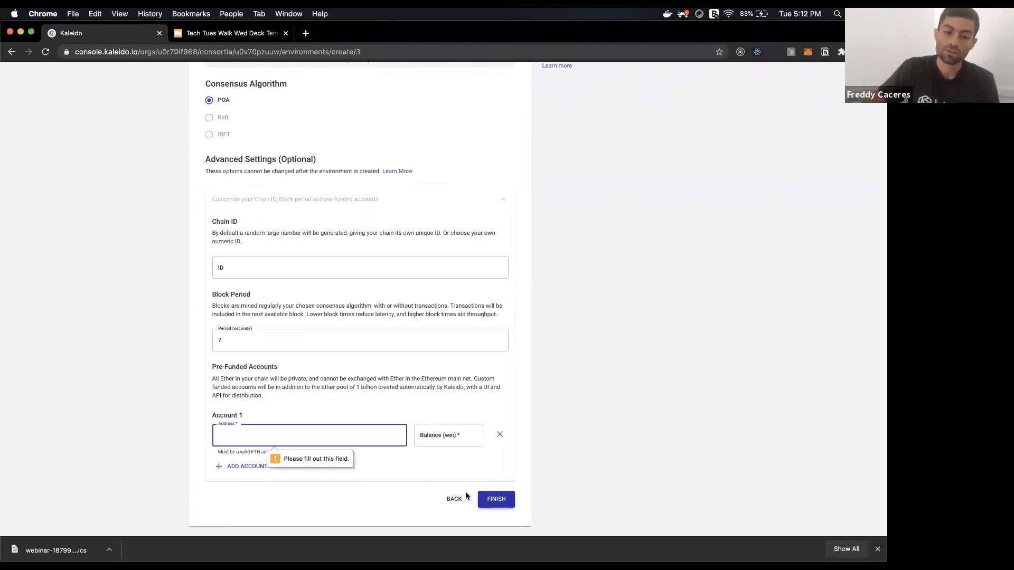
click(500, 432)
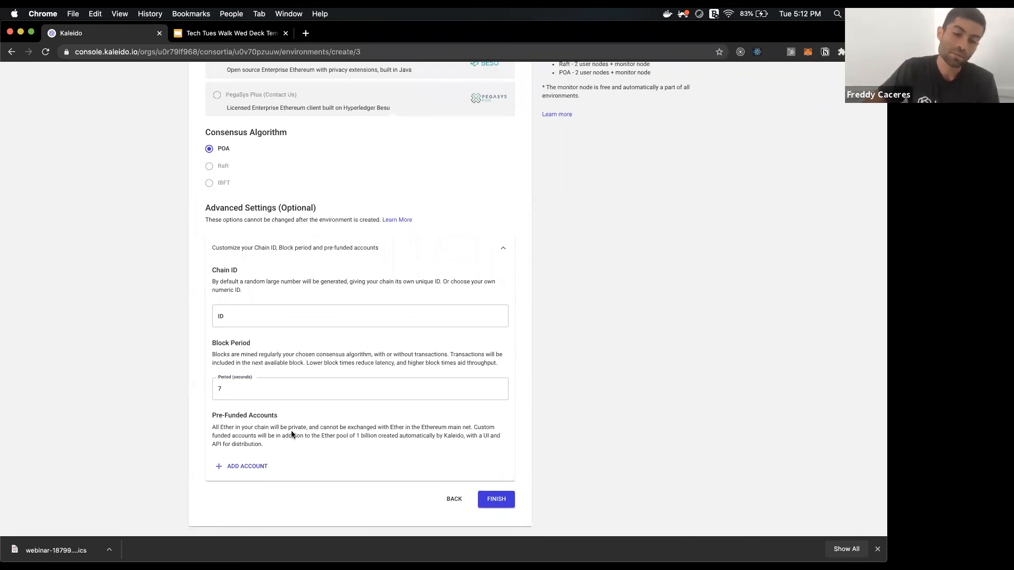
Finish the prod environment and start a node named 'main'.
click(497, 500)
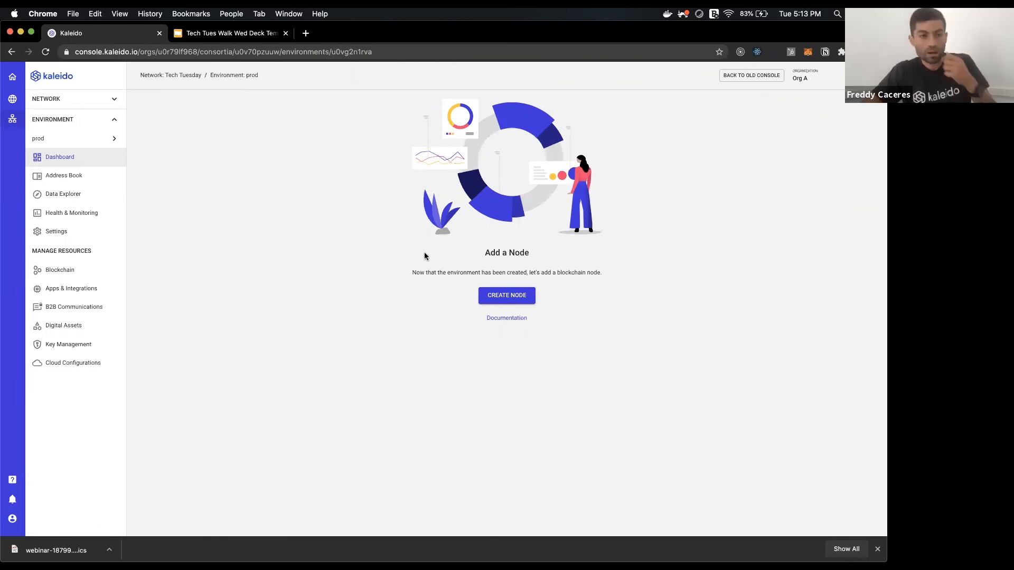
click(490, 293)
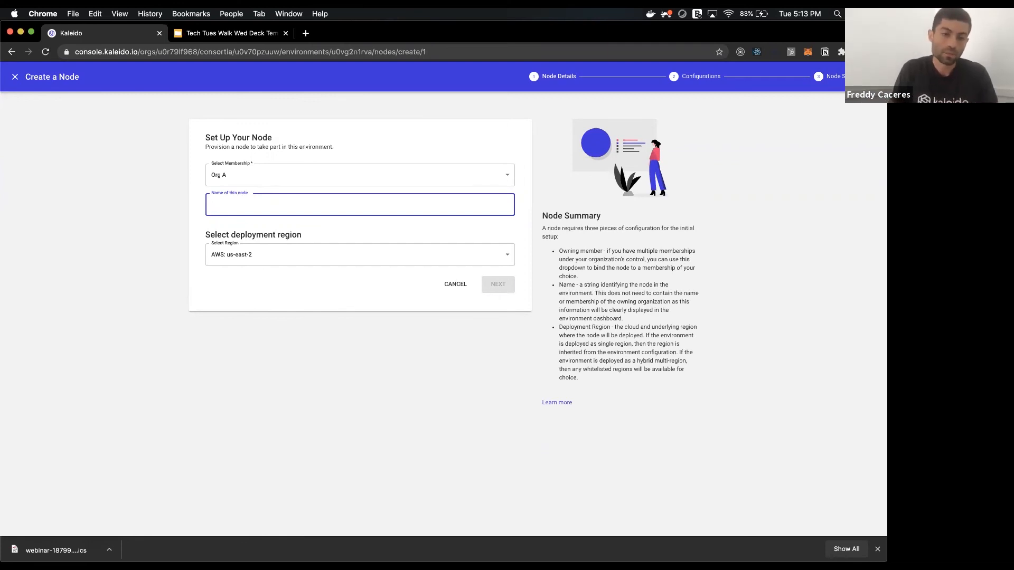
text(main)
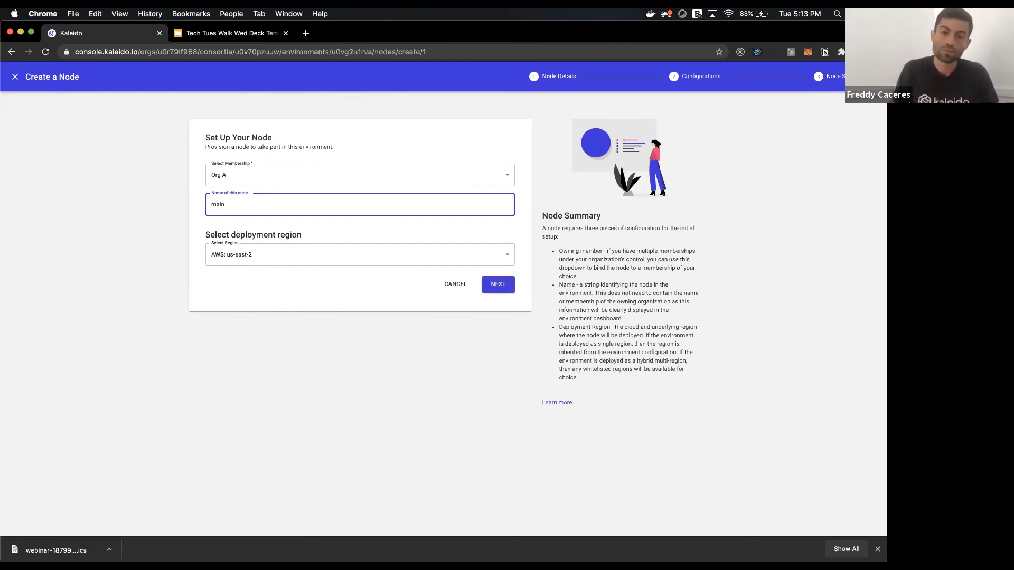
key(Return)
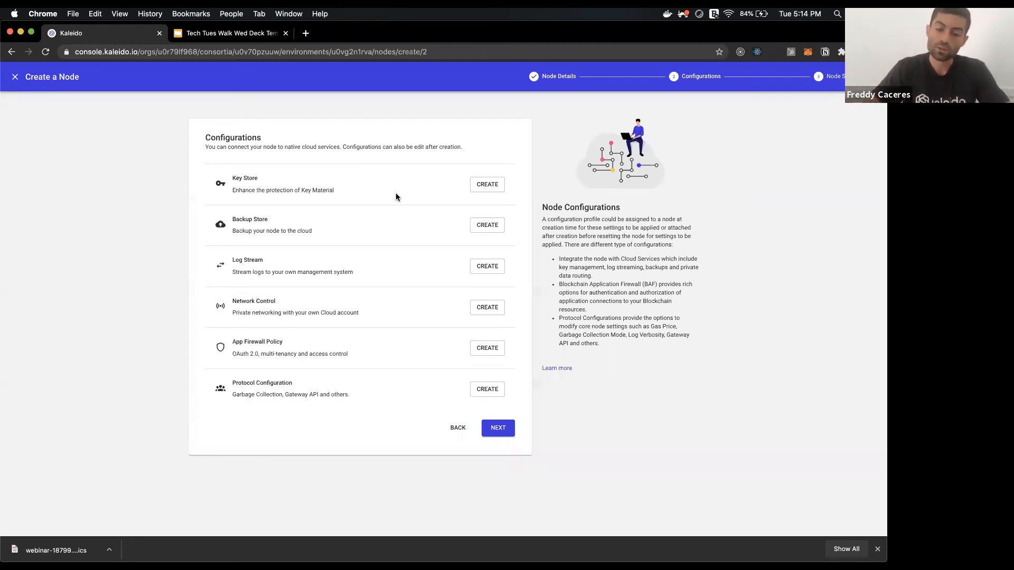
Create 'main' as a Small signer node and go back to the prod dashboard.
click(496, 428)
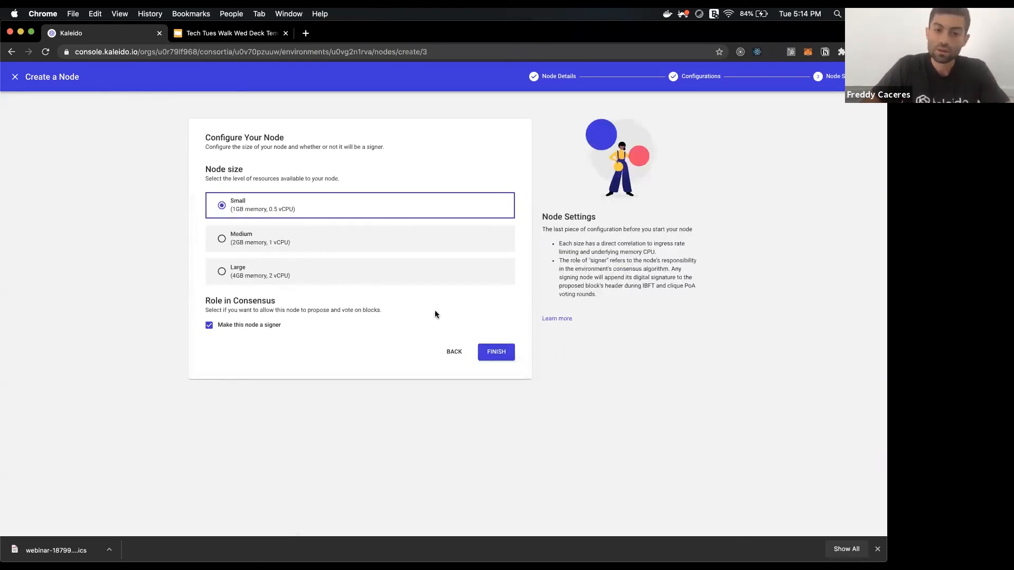
click(499, 350)
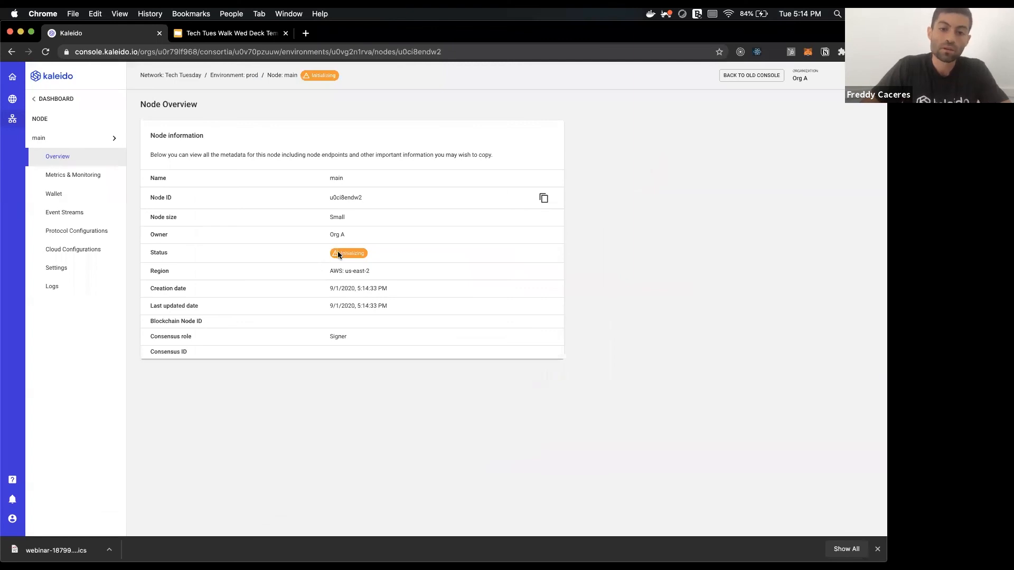
click(73, 102)
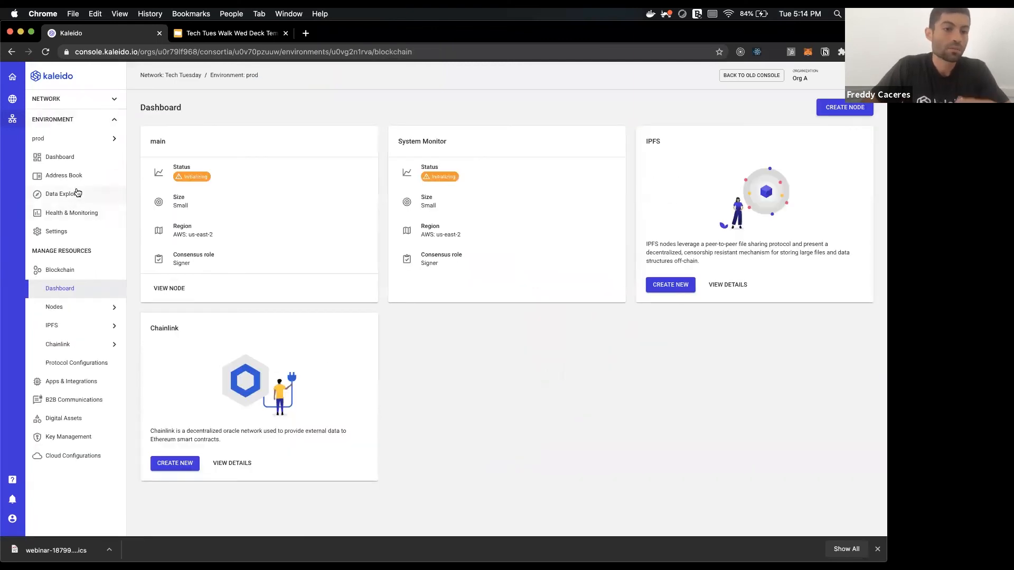
click(77, 192)
Show the prod Block Explorer dashboard with block and transaction counts.
click(139, 228)
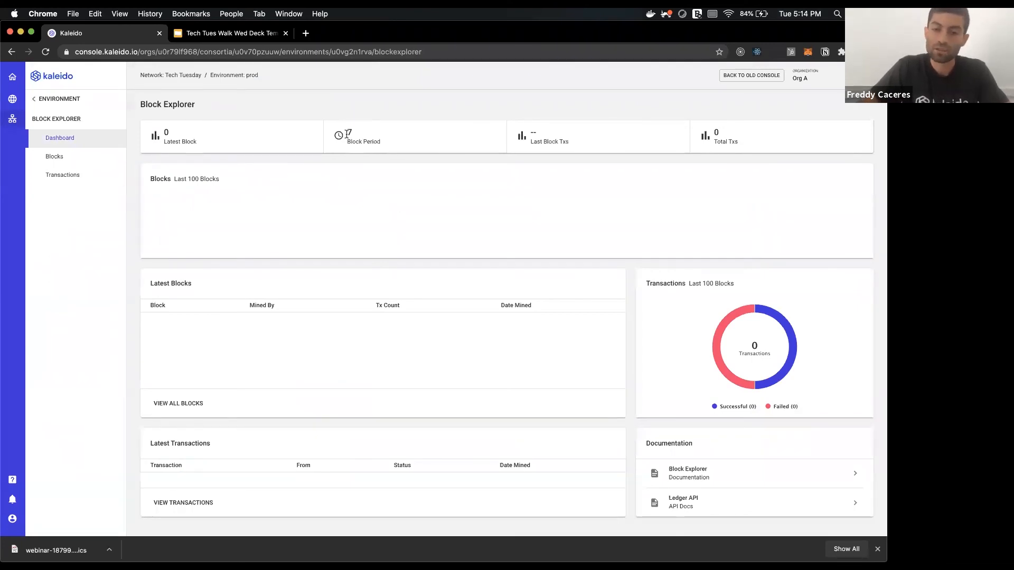
Go back to the prod environment and open its empty Protocol Configurations page.
click(89, 105)
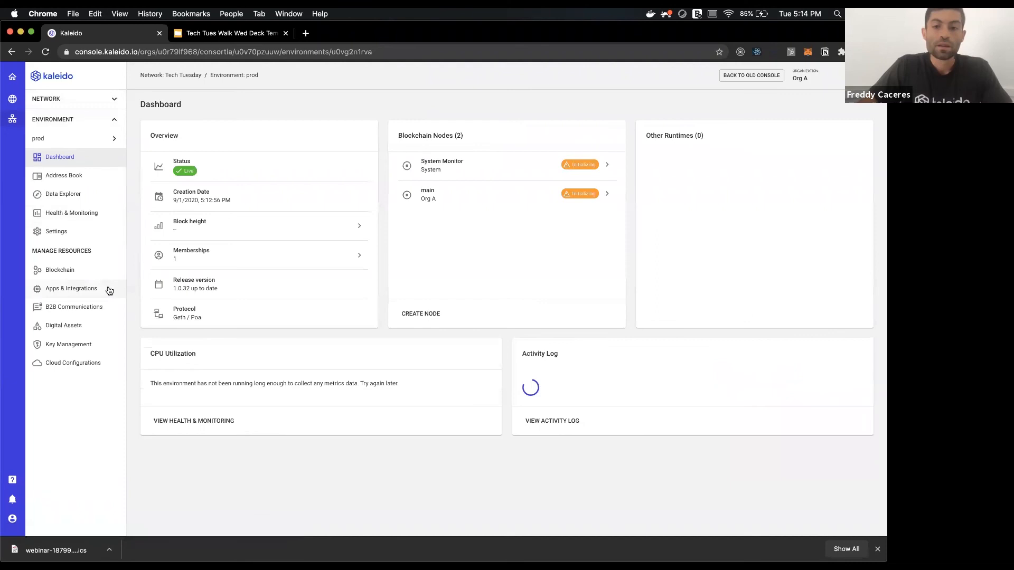
click(87, 271)
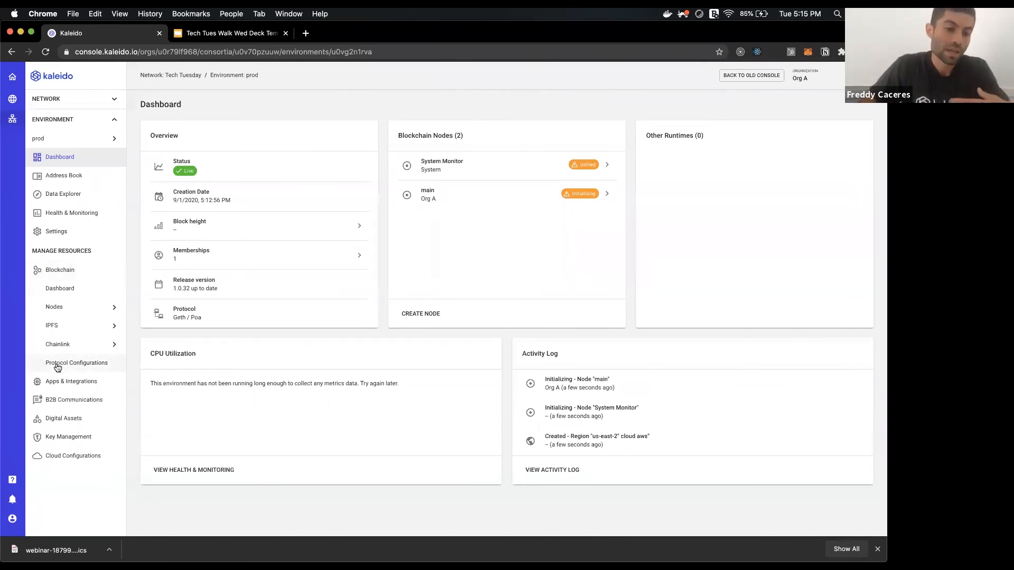
click(57, 364)
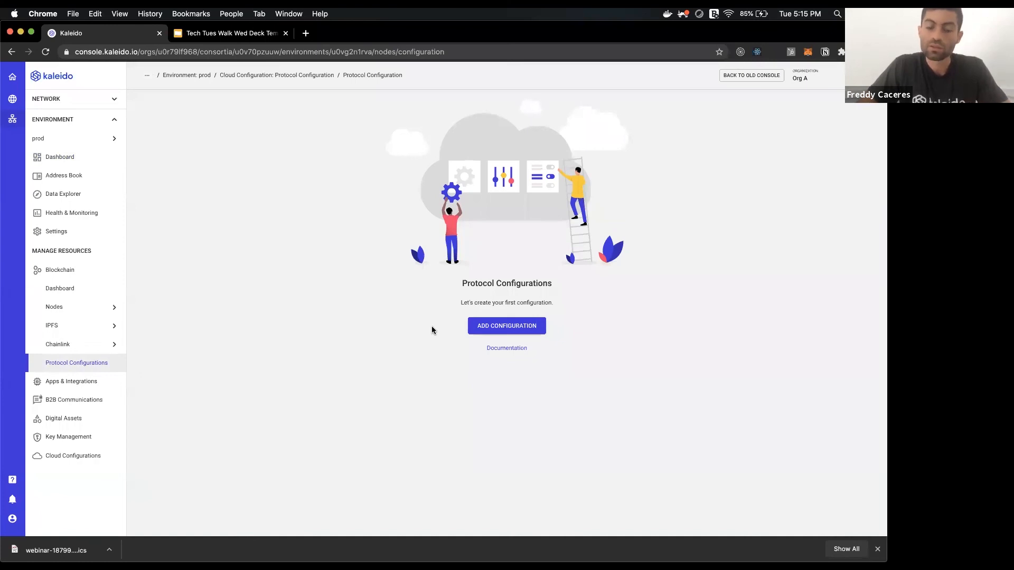
Add a protocol configuration named 'test' and continue to its Configuration Parameters.
click(480, 328)
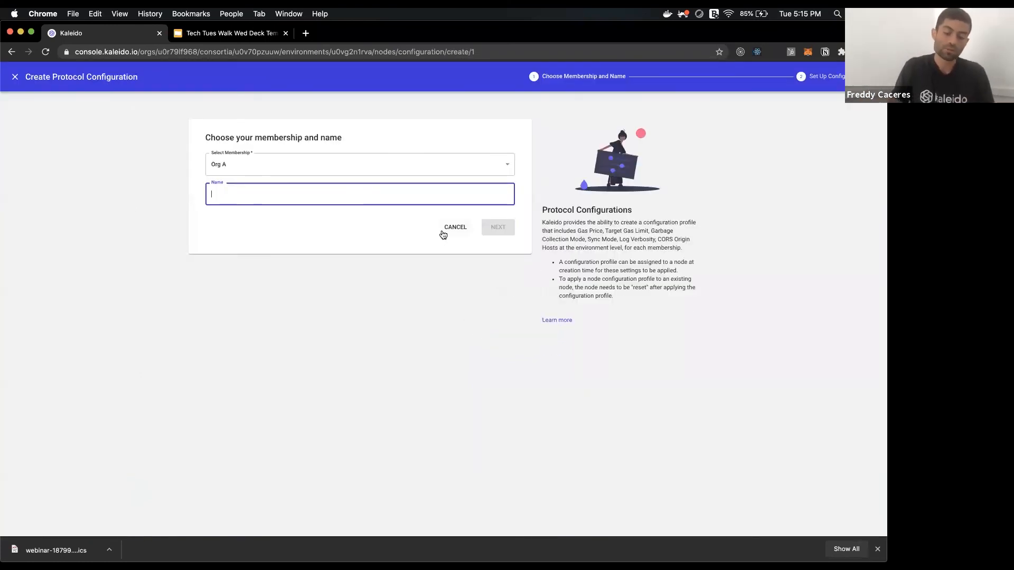
text(test)
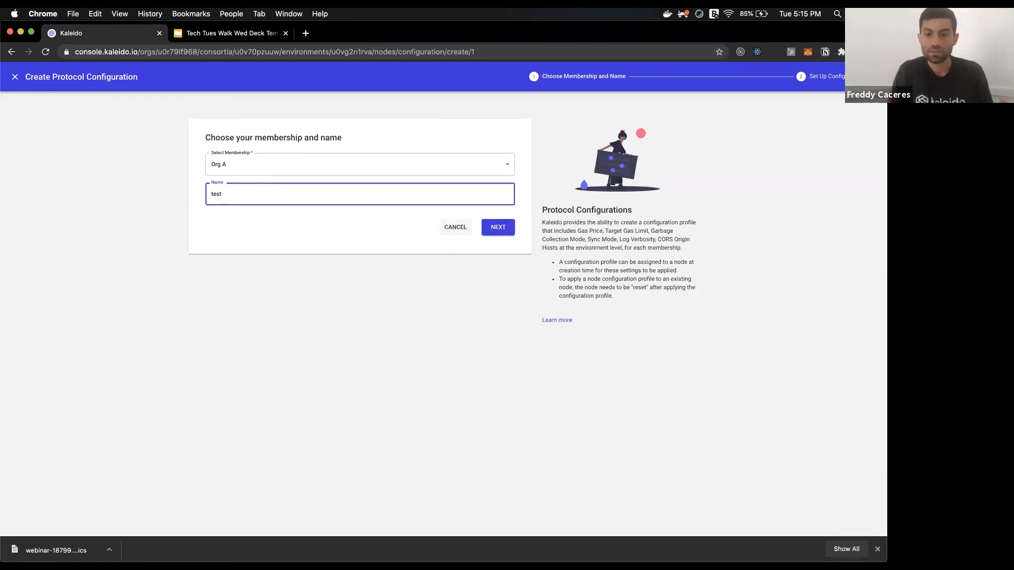
key(Return)
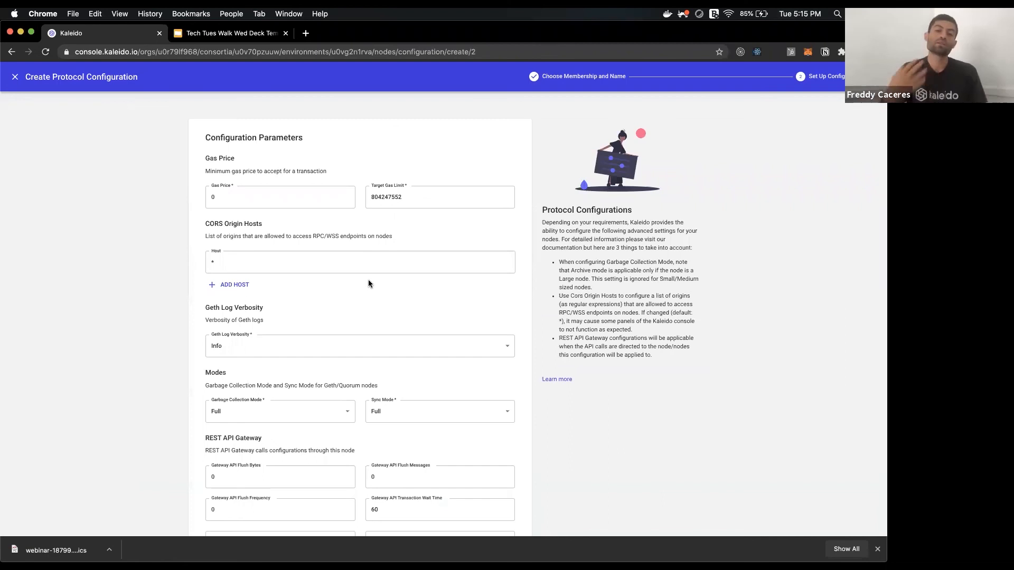
scroll(357, 311, down, 2)
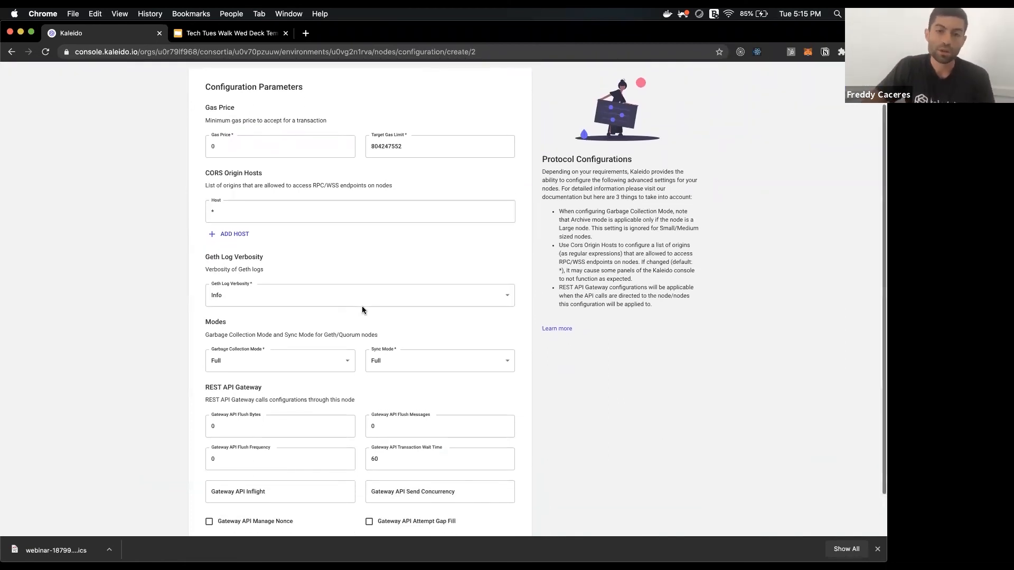
scroll(362, 307, up, 1)
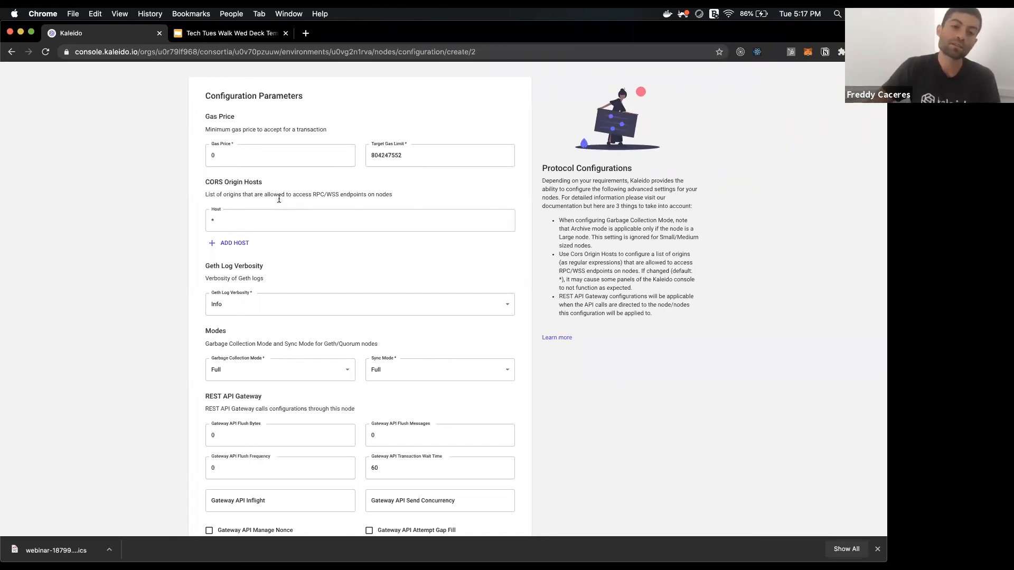
drag(261, 183, 219, 183)
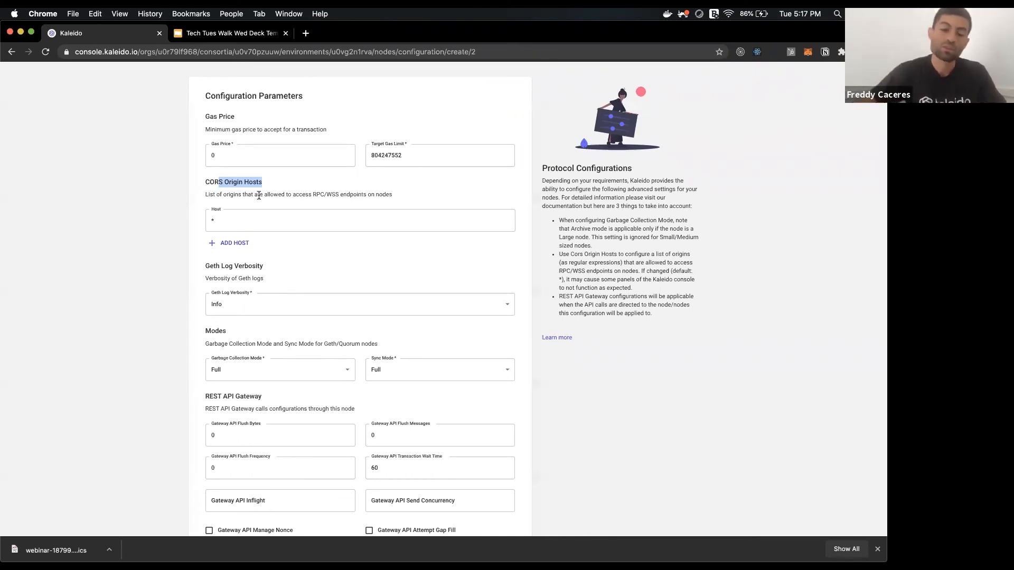
click(242, 251)
click(243, 251)
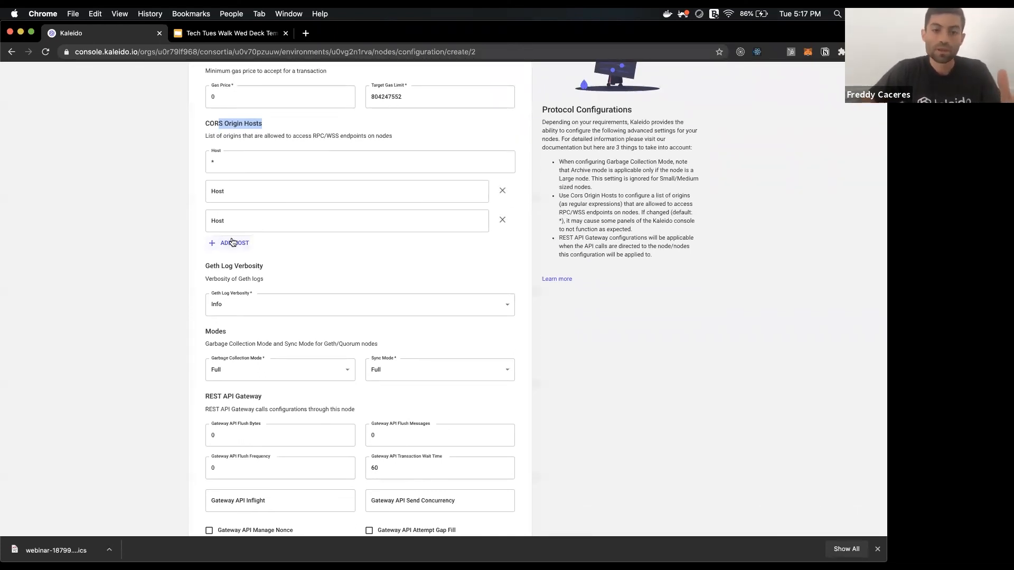
click(232, 243)
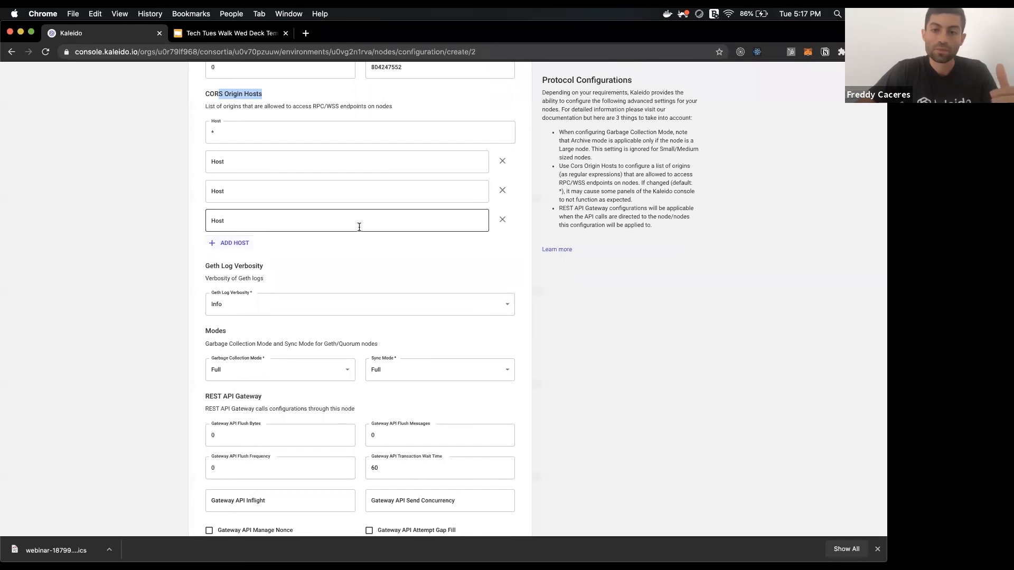
click(502, 190)
click(502, 190)
click(502, 161)
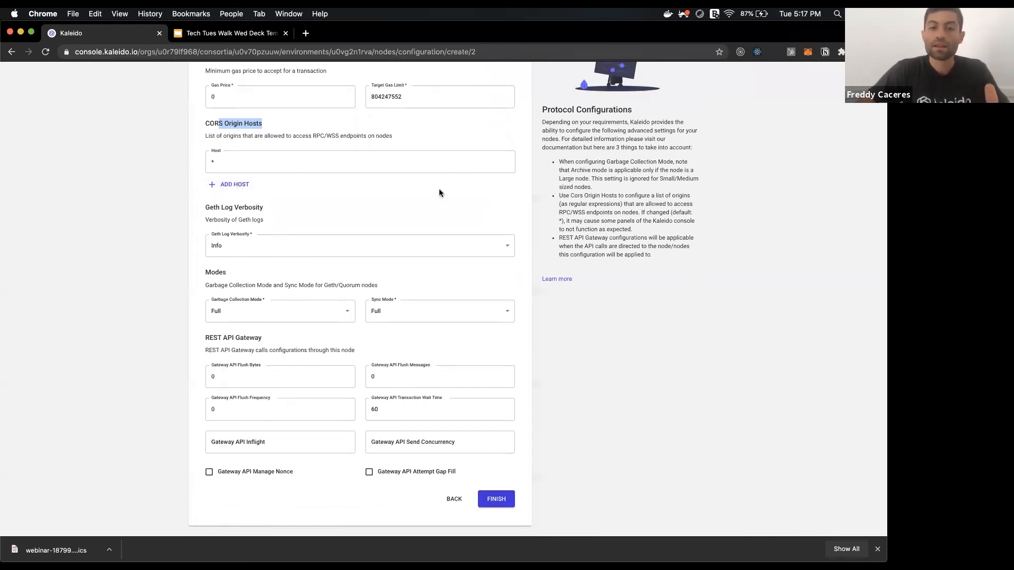
scroll(373, 193, up, 1)
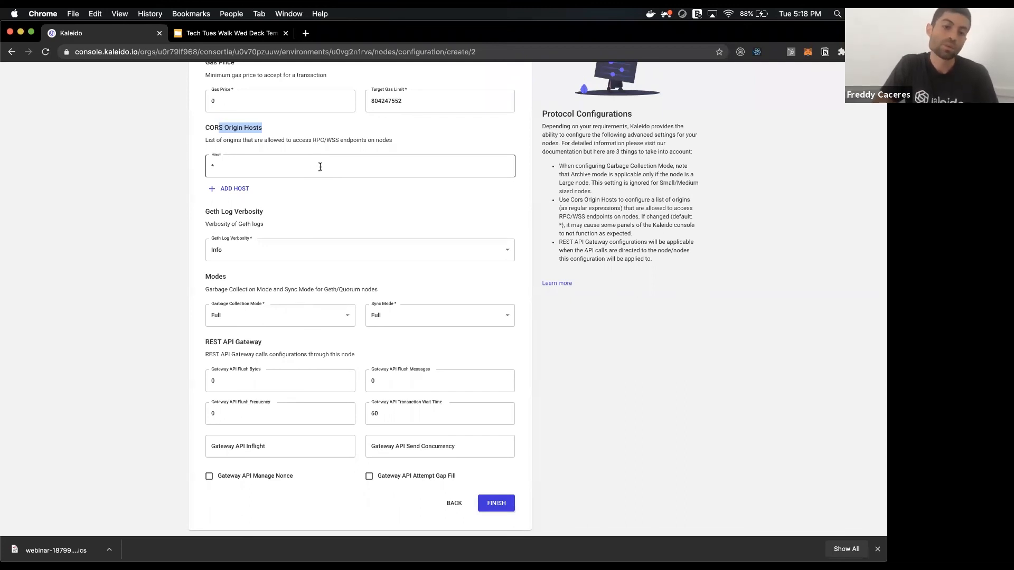
click(283, 227)
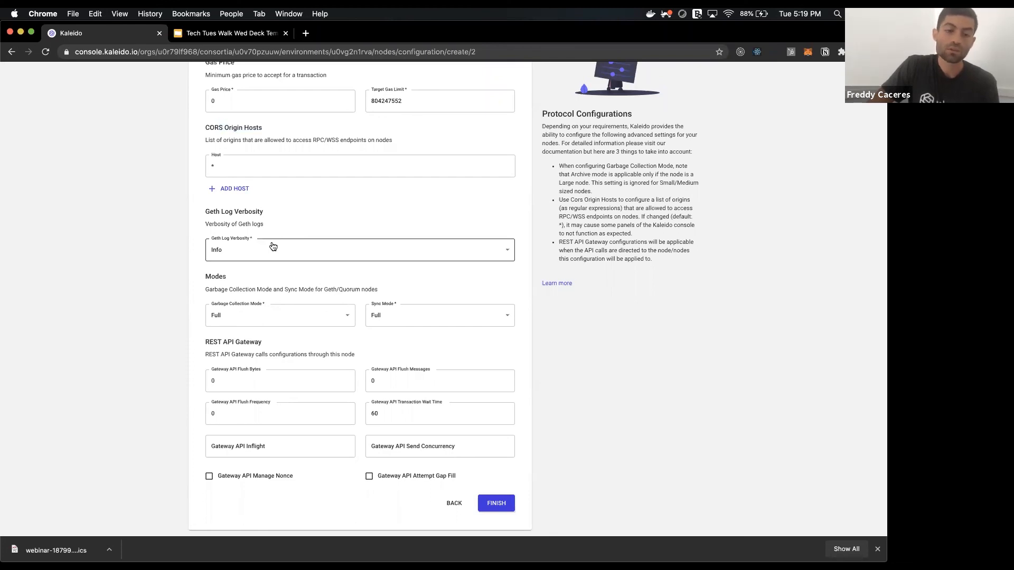
click(273, 247)
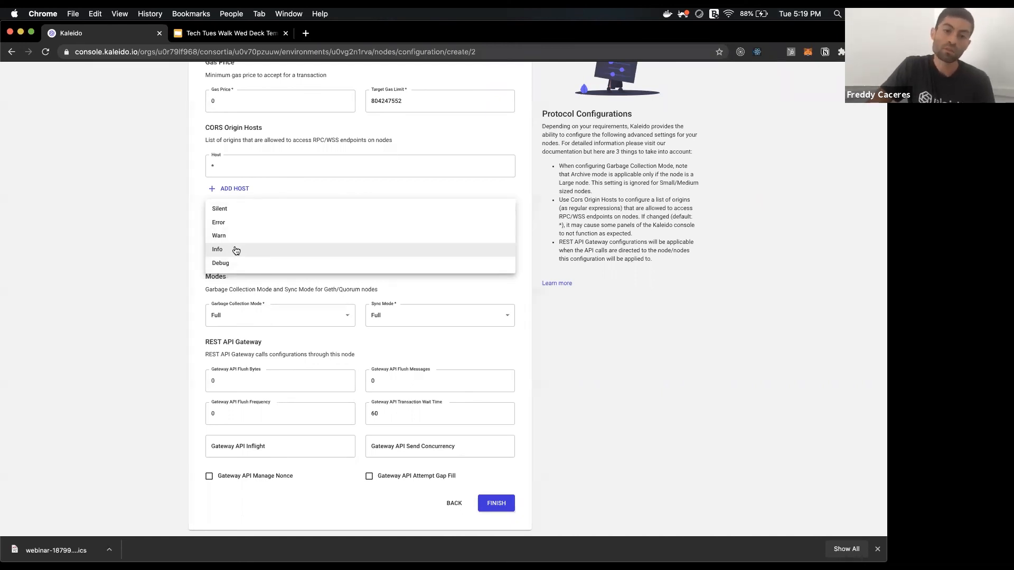
click(198, 242)
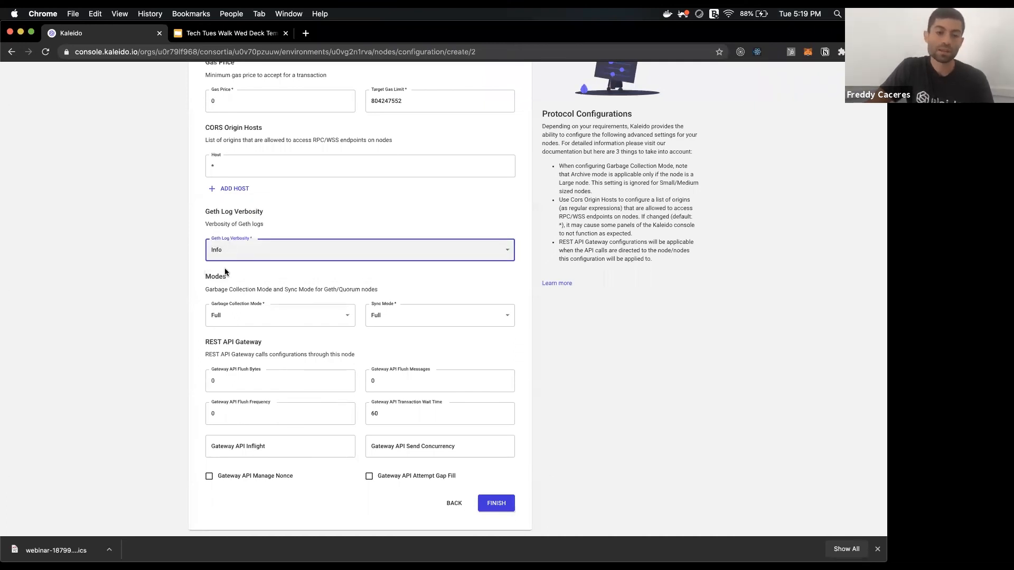
scroll(205, 288, up, 1)
scroll(205, 287, down, 1)
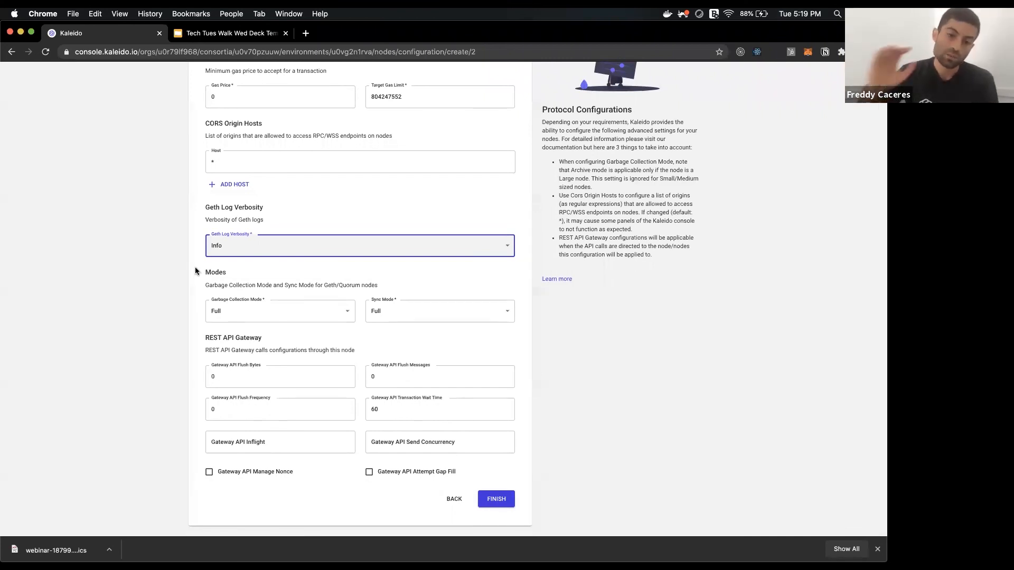
Keep garbage-collection and sync modes at Full and review the remaining parameters.
click(255, 304)
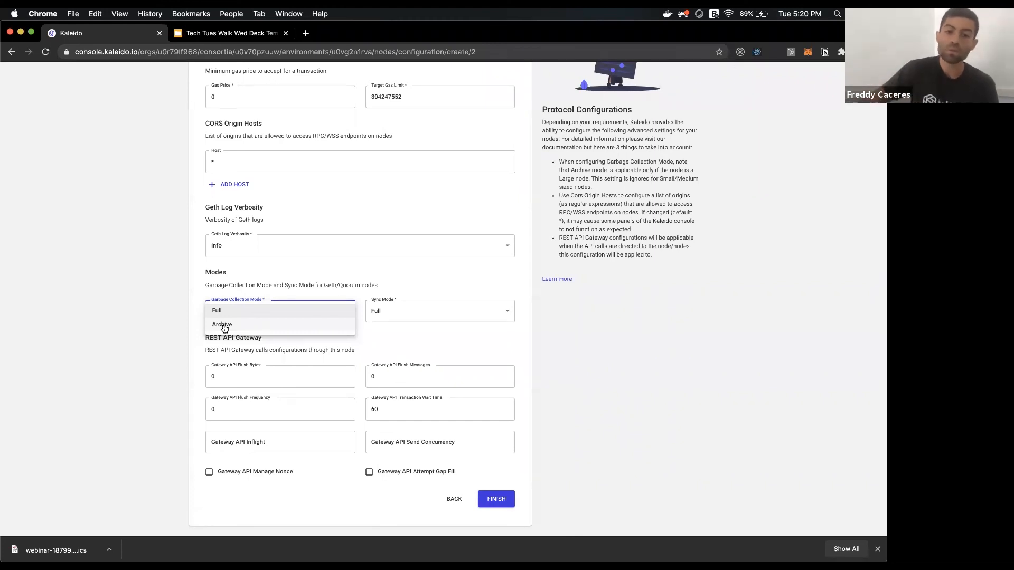
click(442, 313)
click(443, 317)
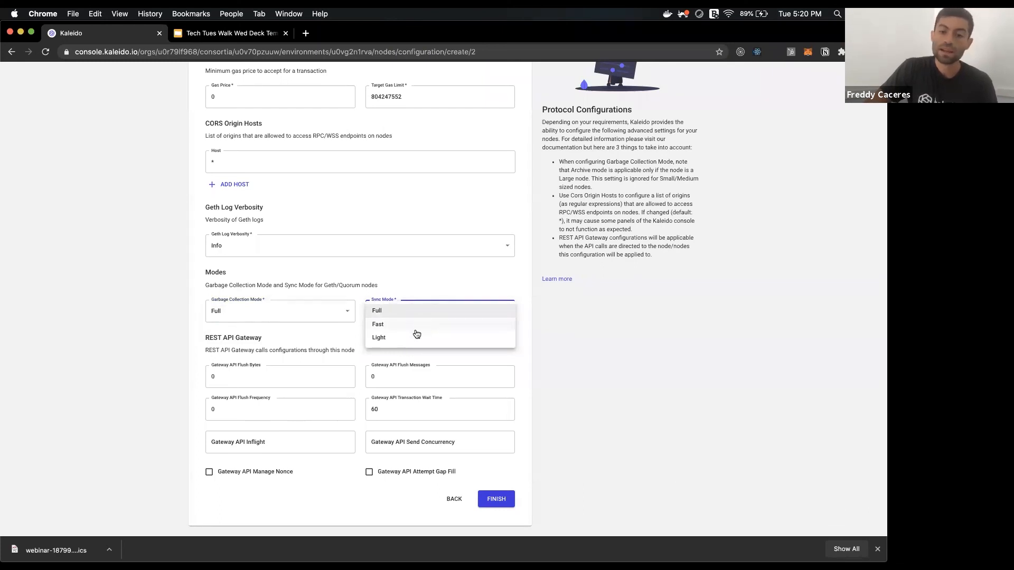
click(407, 293)
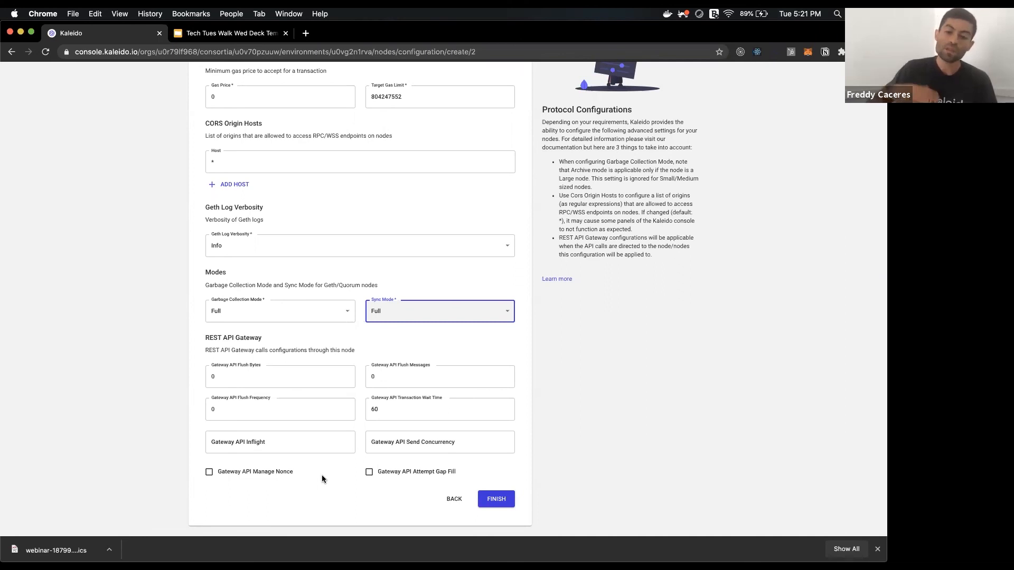
scroll(459, 328, up, 4)
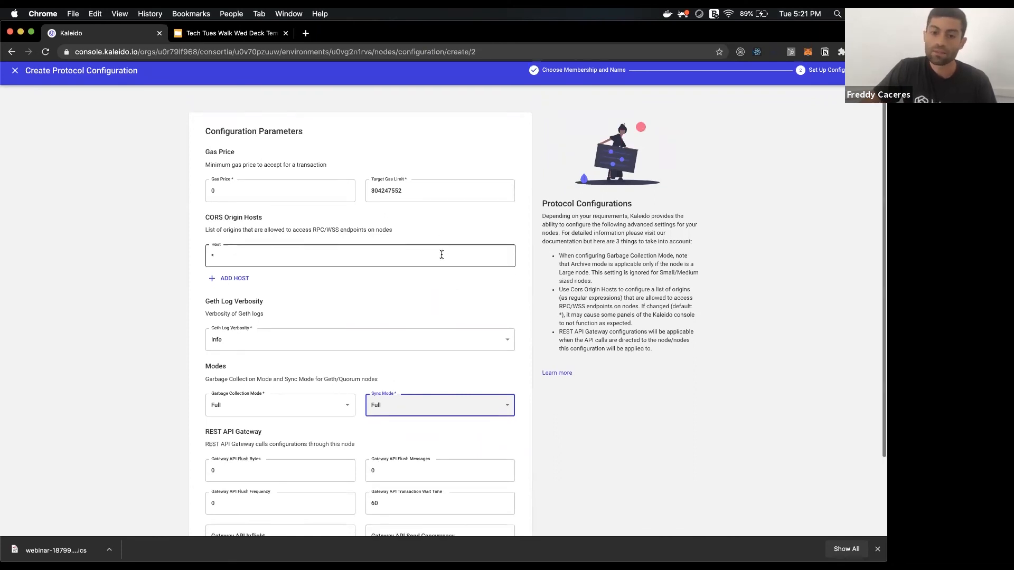
scroll(528, 312, down, 2)
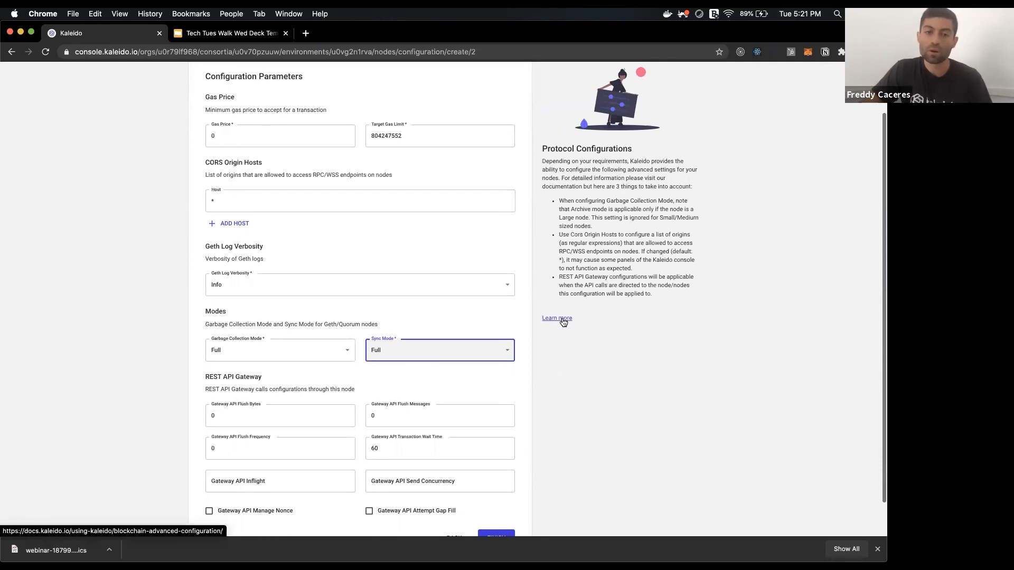
Read the Advanced Blockchain Configuration docs, then return to the 'test' form's FINISH button.
click(561, 319)
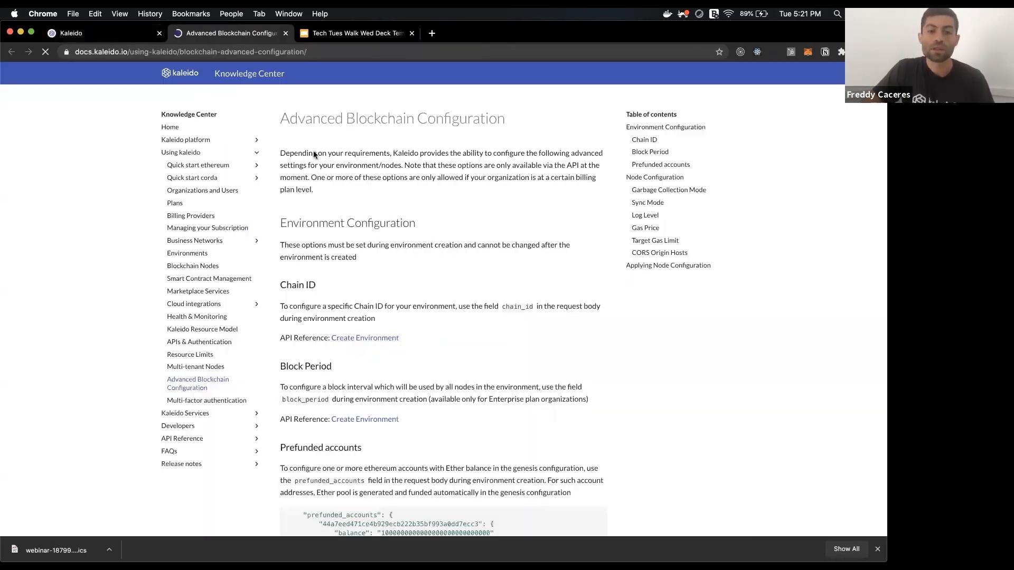
scroll(325, 216, down, 3)
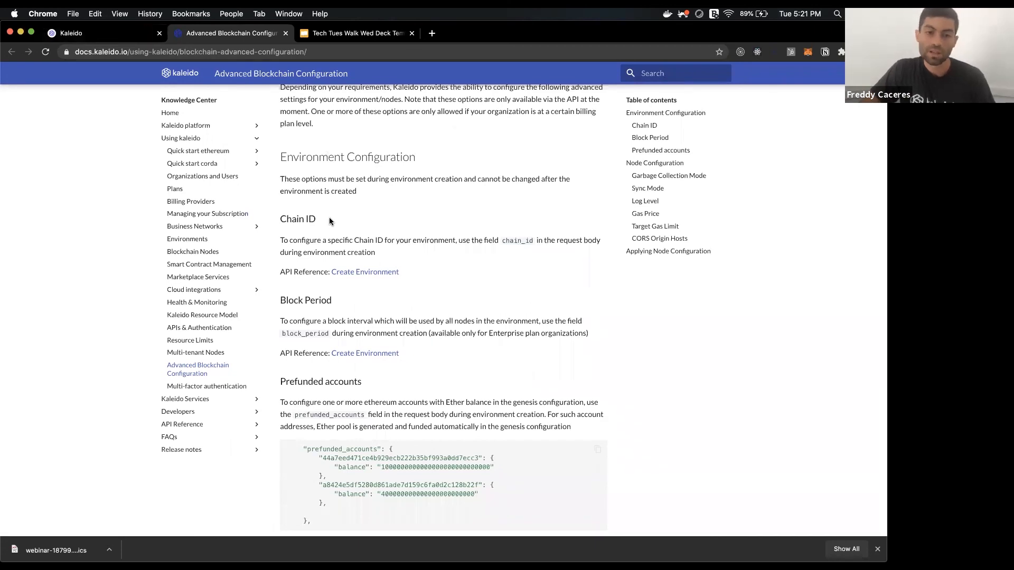
scroll(320, 275, down, 5)
scroll(320, 278, down, 3)
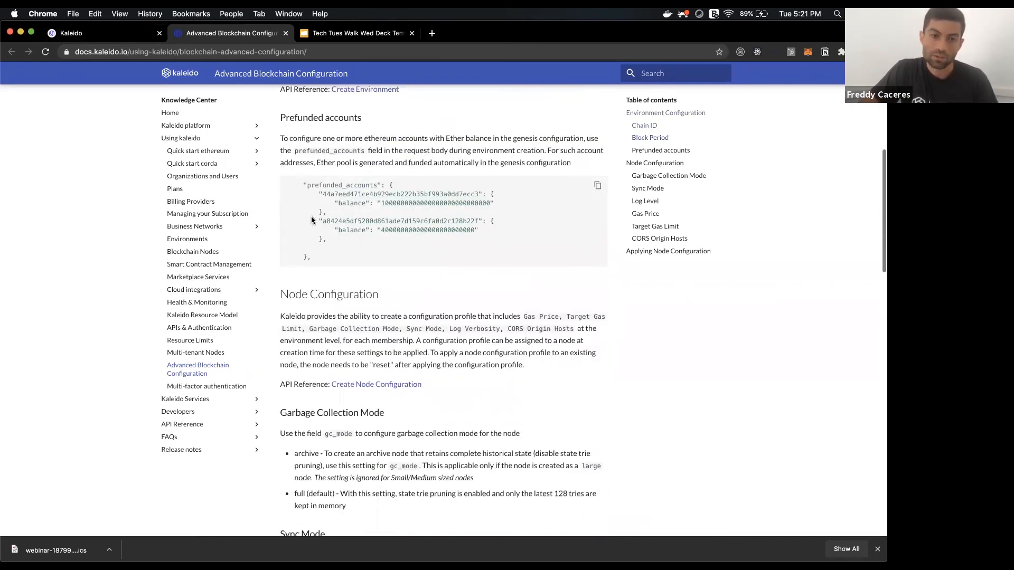
key(ctrl+shift+Tab)
scroll(449, 349, down, 2)
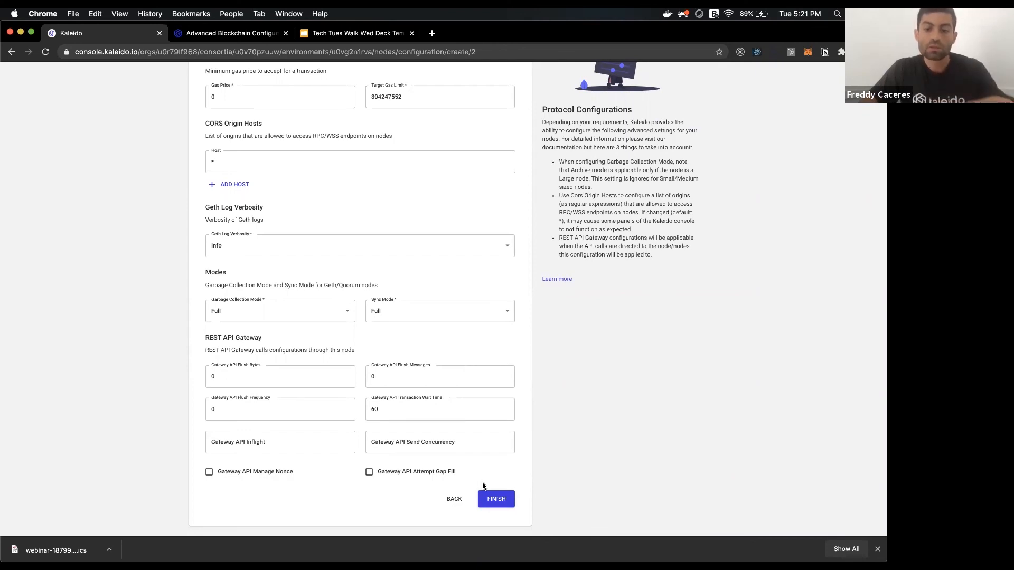
Save the 'test' protocol configuration and start attaching it to a runtime from its details.
click(491, 499)
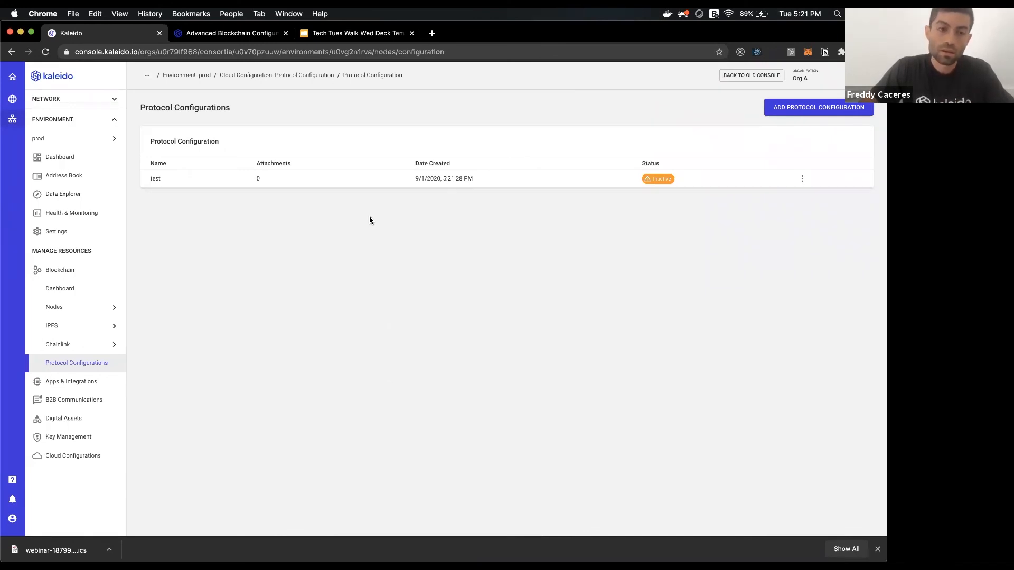
click(312, 180)
scroll(335, 342, down, 1)
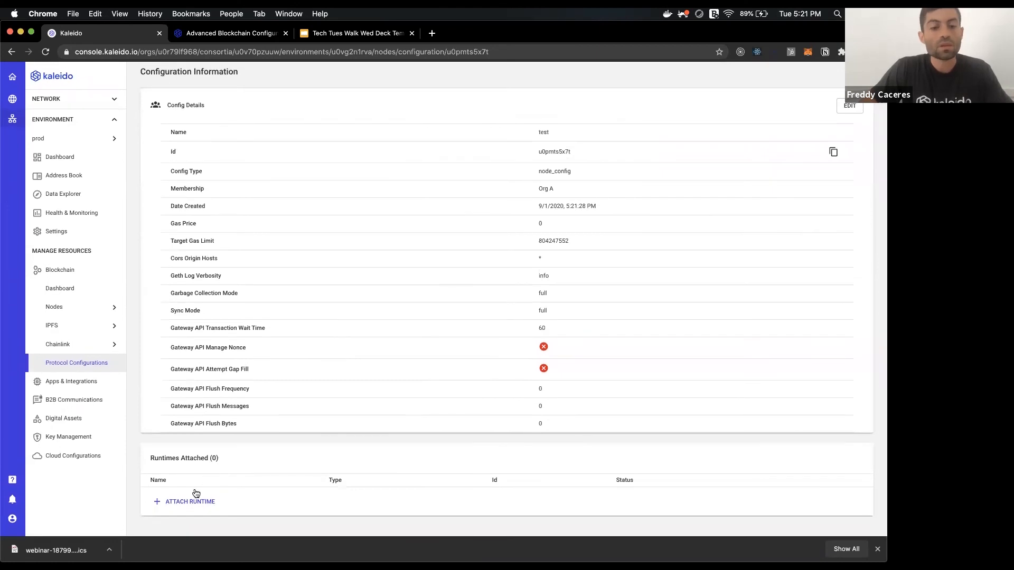
click(190, 501)
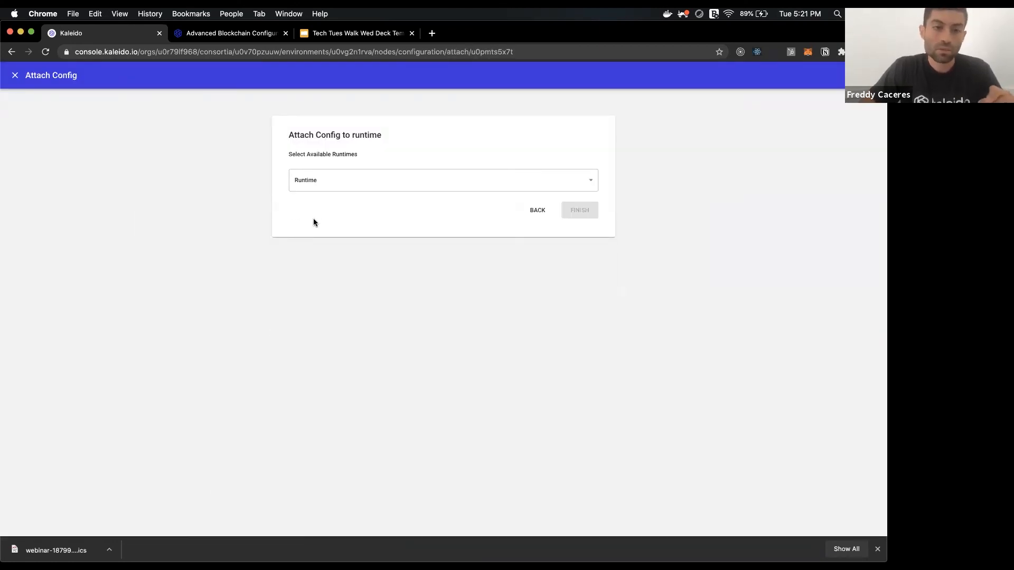
Attach the 'test' configuration to runtime 'main' and review the Runtimes Attached table.
click(315, 182)
click(316, 185)
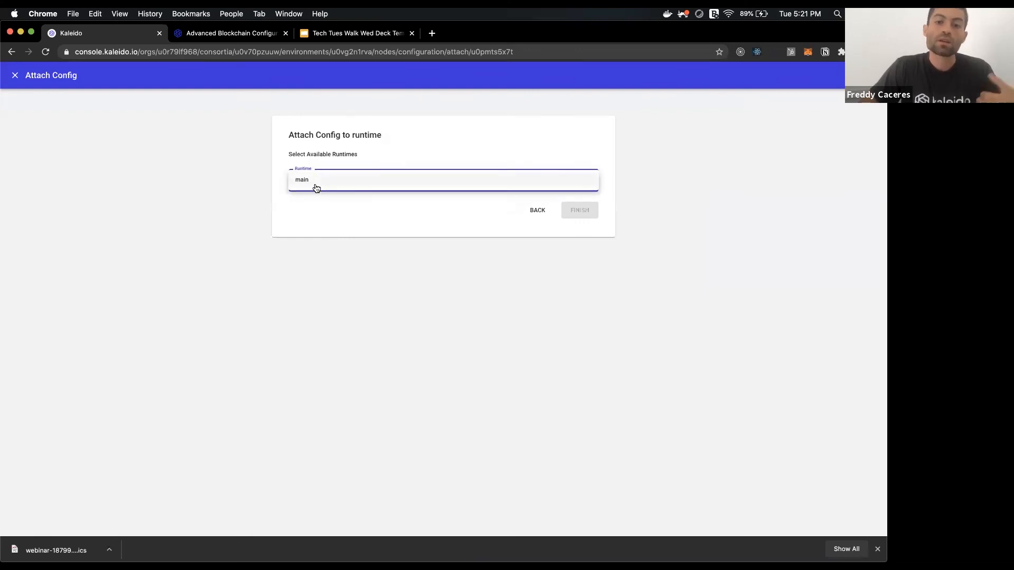
click(567, 211)
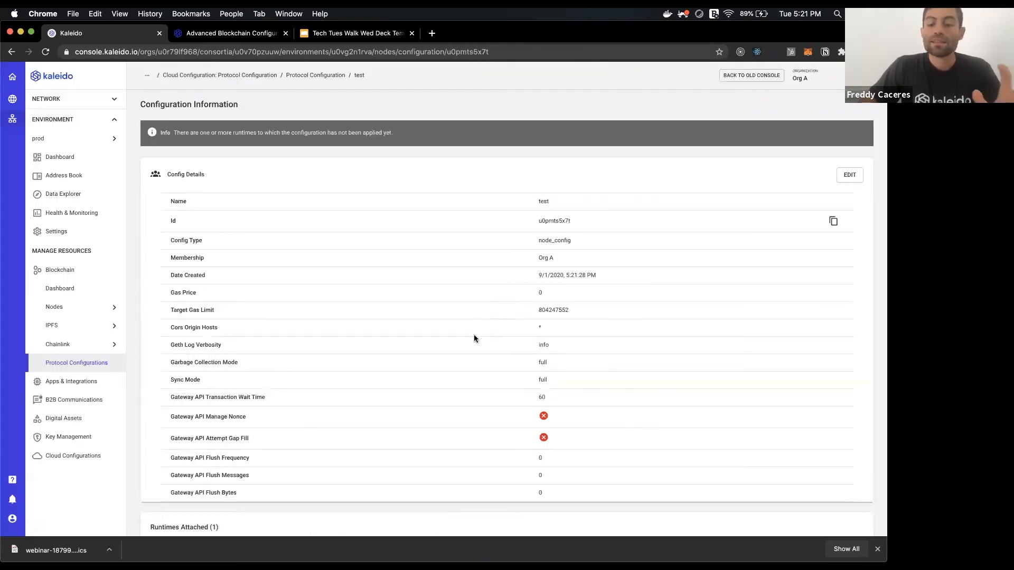
scroll(474, 339, down, 3)
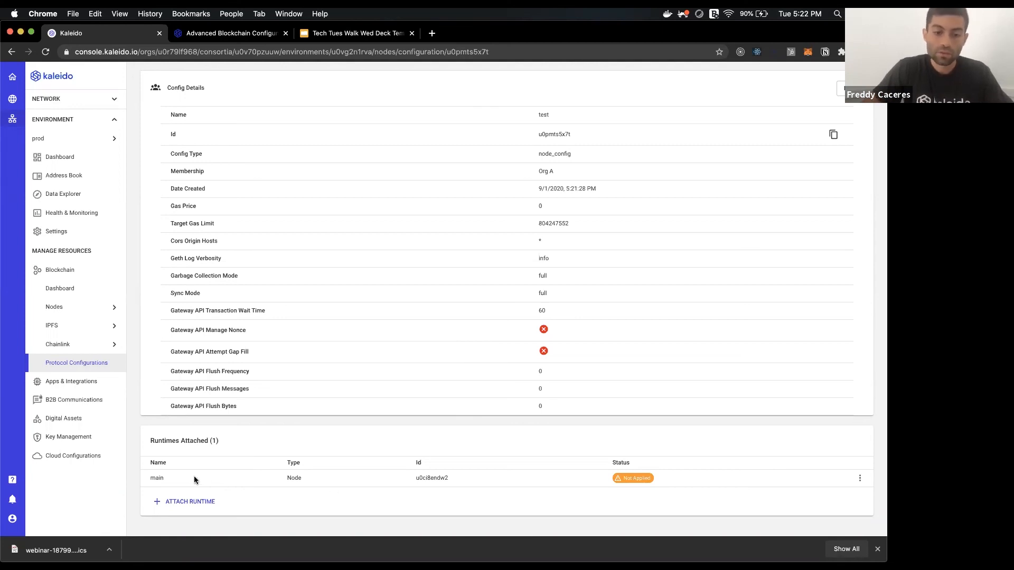
click(859, 477)
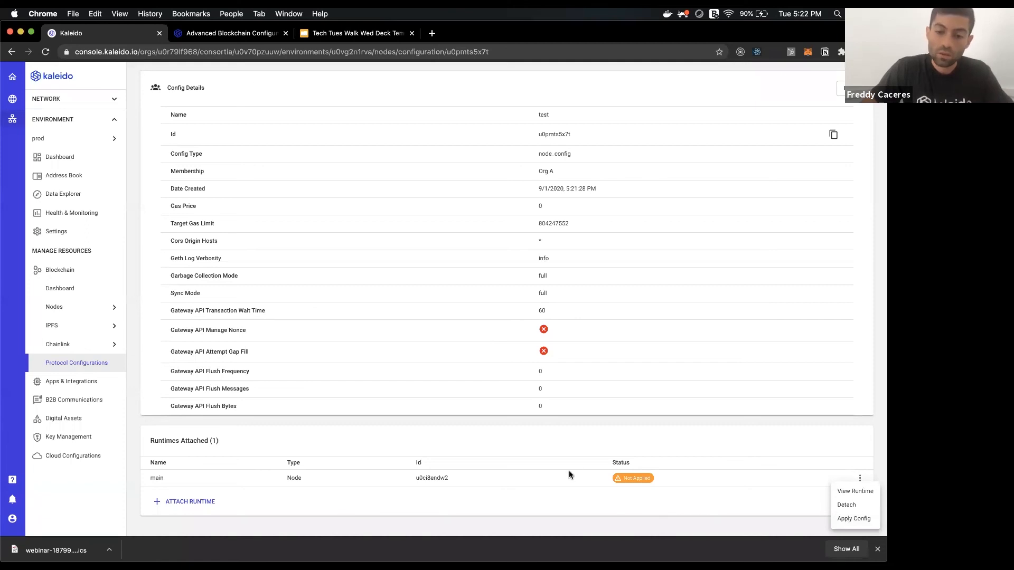
click(574, 444)
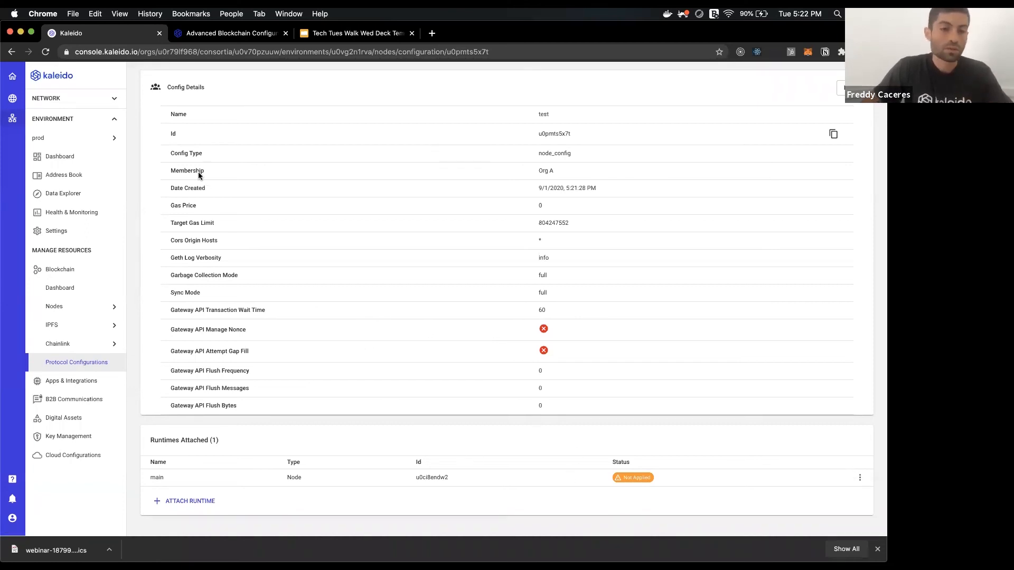
scroll(157, 185, up, 1)
scroll(217, 153, down, 1)
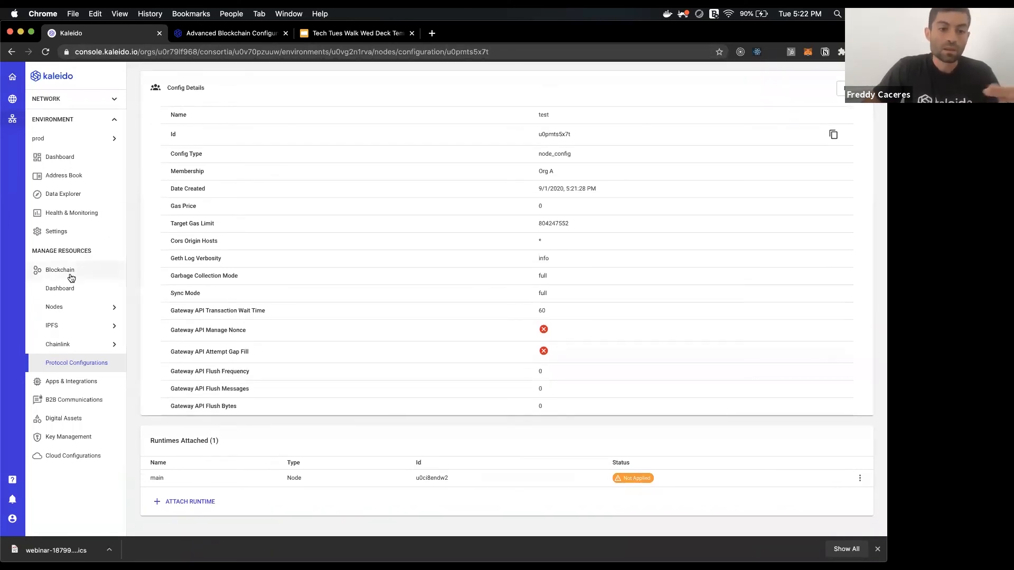
Open node main's Geth logs in prod and highlight the INFO level on a log line.
mouse_move(83, 311)
click(126, 311)
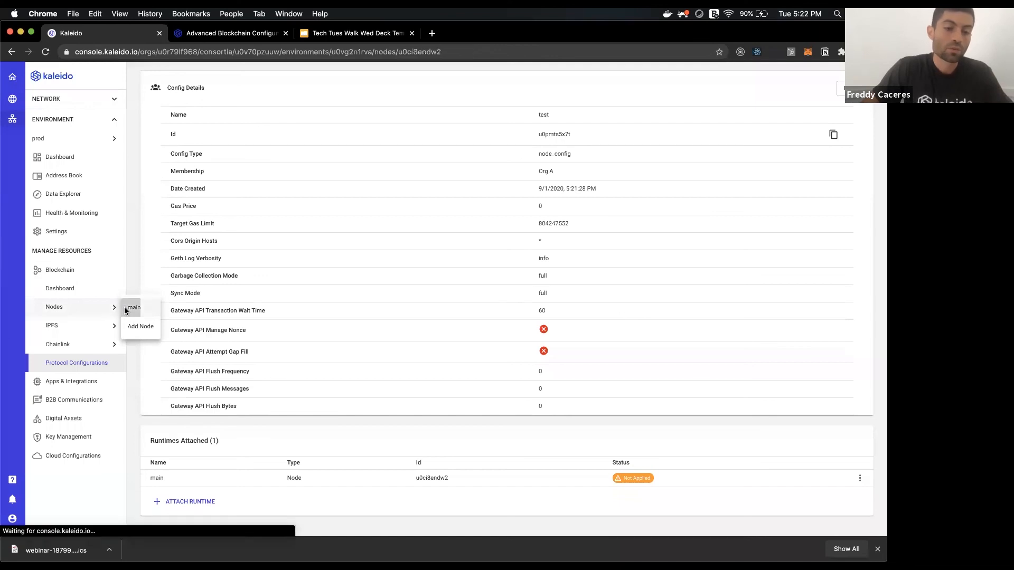
click(80, 287)
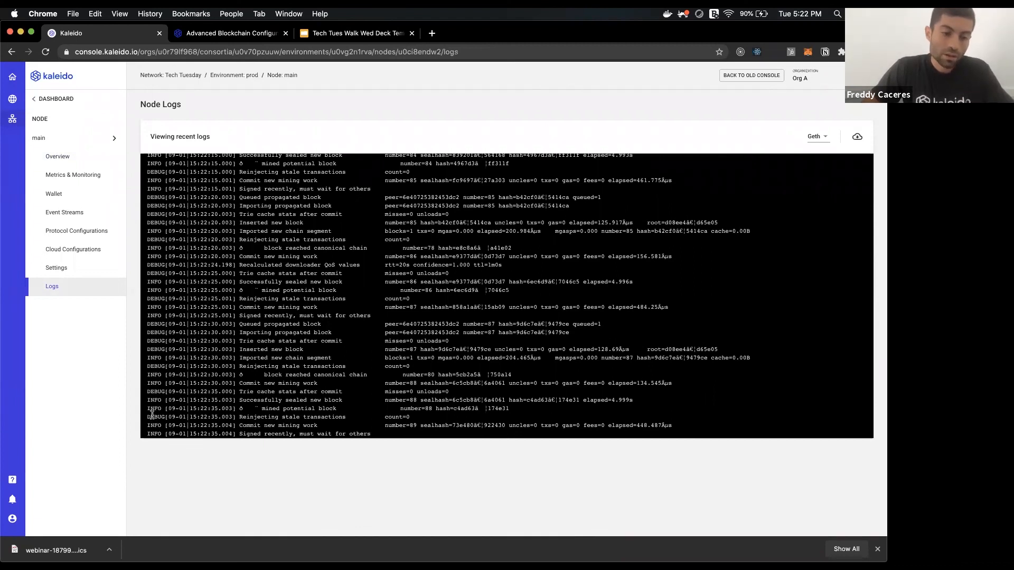
drag(158, 417, 148, 427)
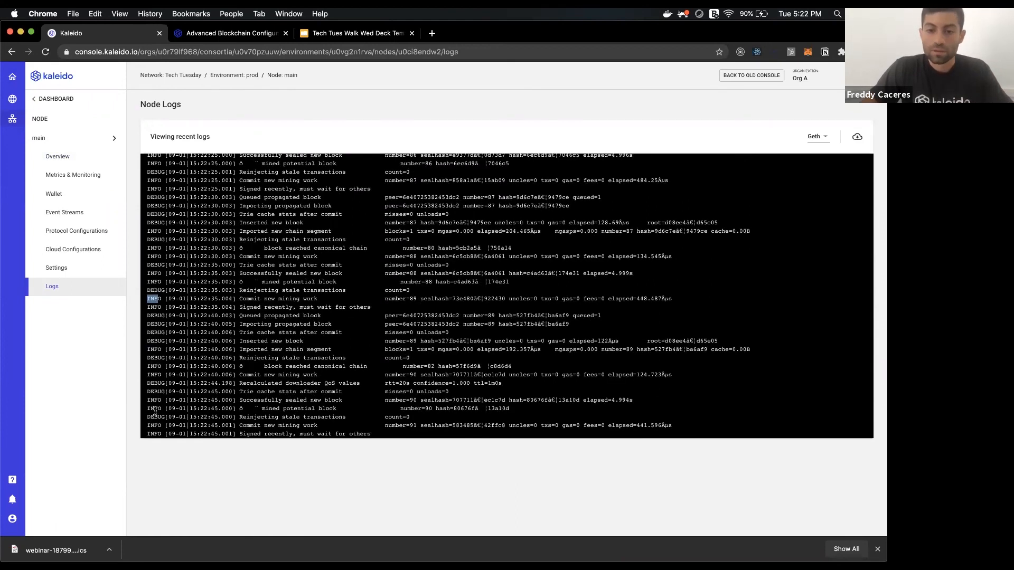
Switch from prod to the BAF Demo network's dev environment.
click(73, 108)
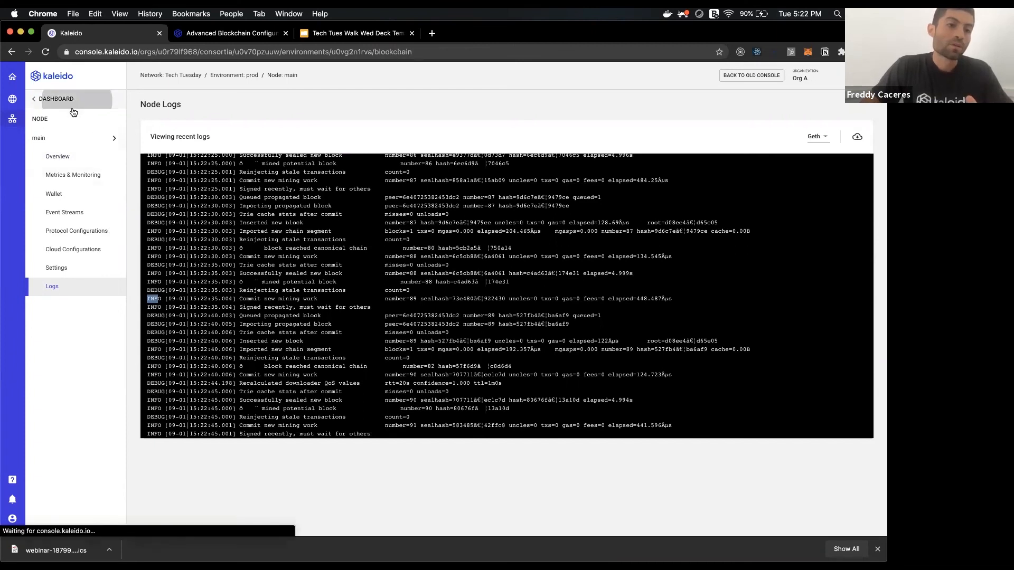
click(12, 77)
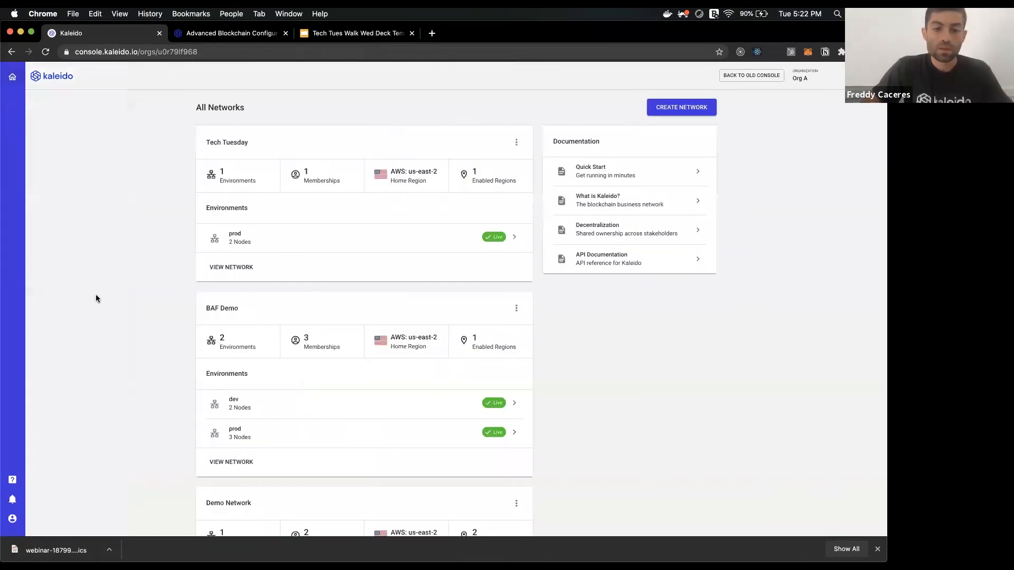
scroll(183, 317, down, 5)
click(244, 323)
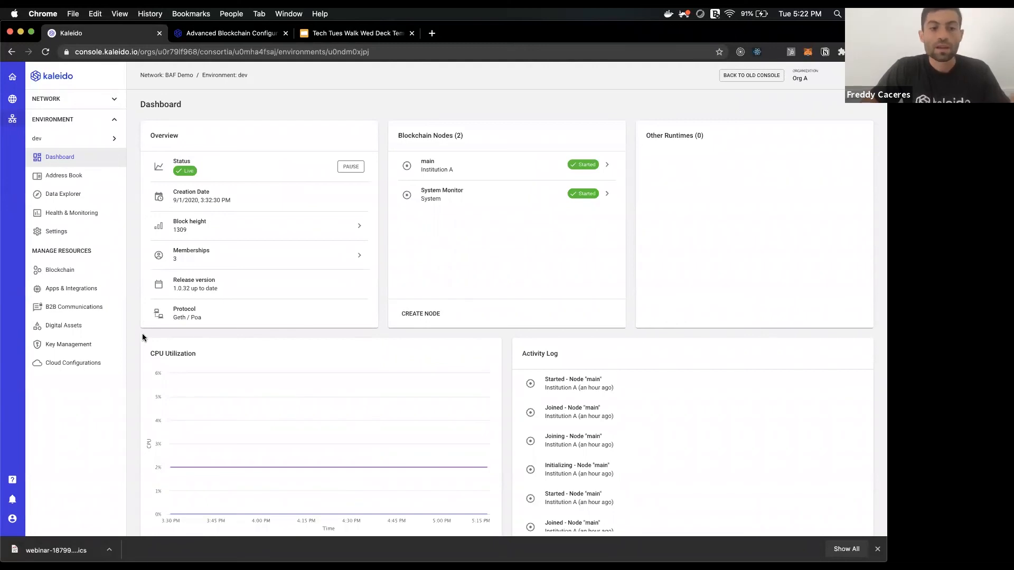
Open the logs of the dev environment's node main under Blockchain Nodes.
click(93, 269)
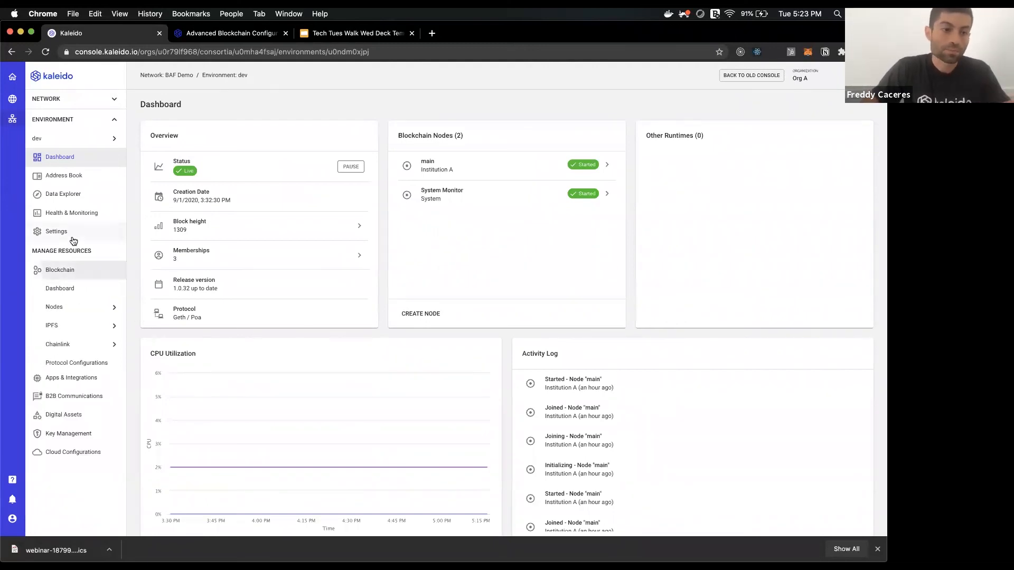
click(132, 308)
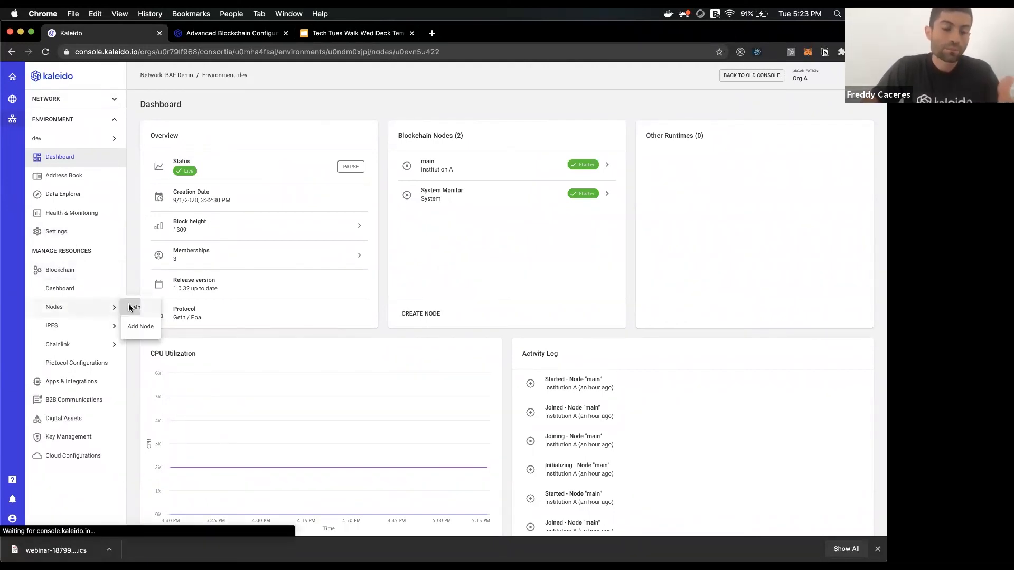
click(52, 286)
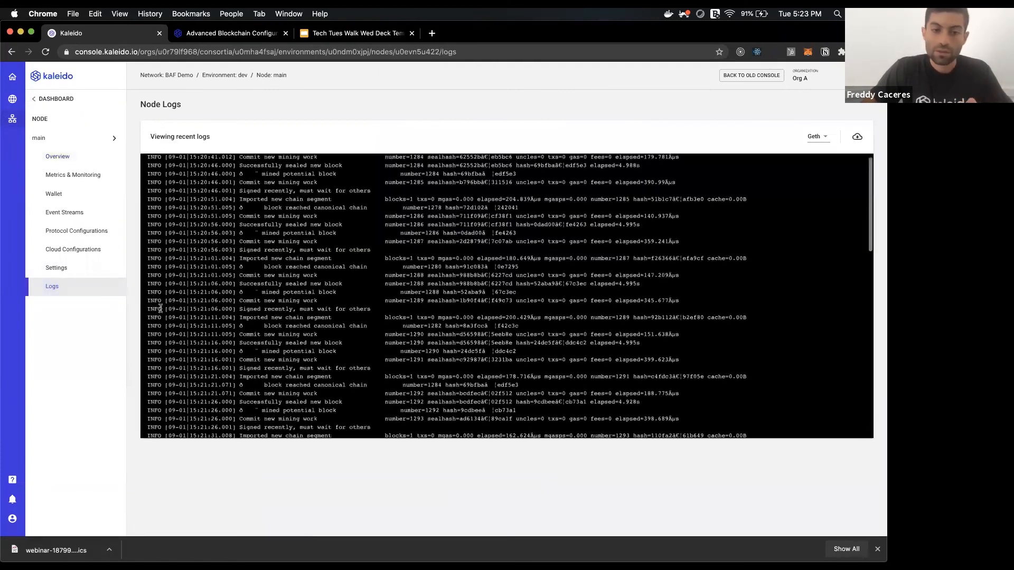